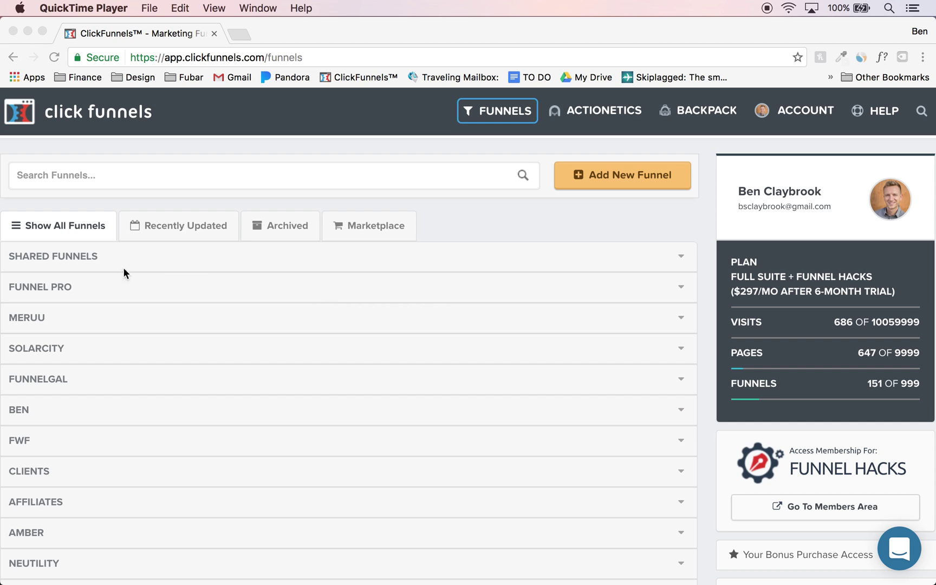
Bring the browser forward, expand SHARED FUNNELS and open the Email Optin Funnel.
left_click(95, 254)
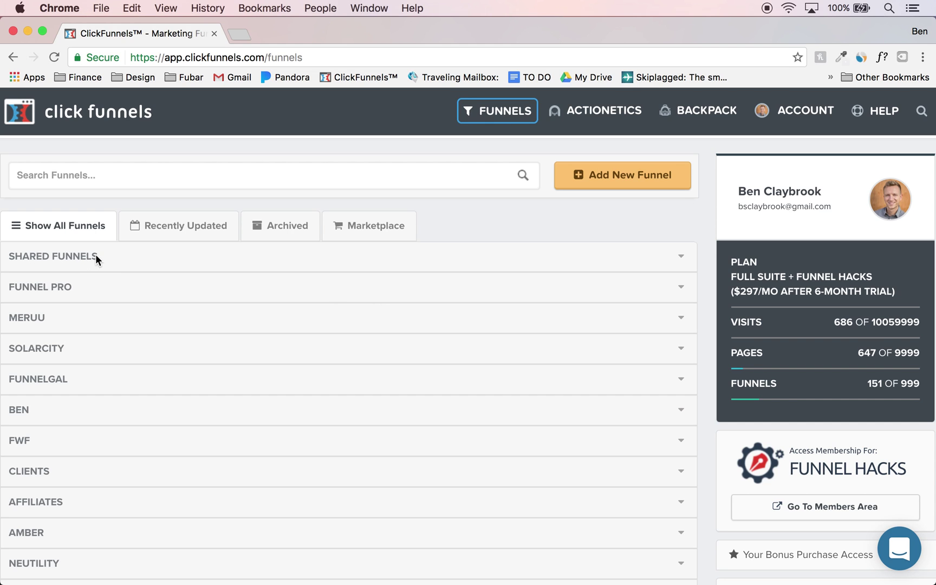
left_click(95, 255)
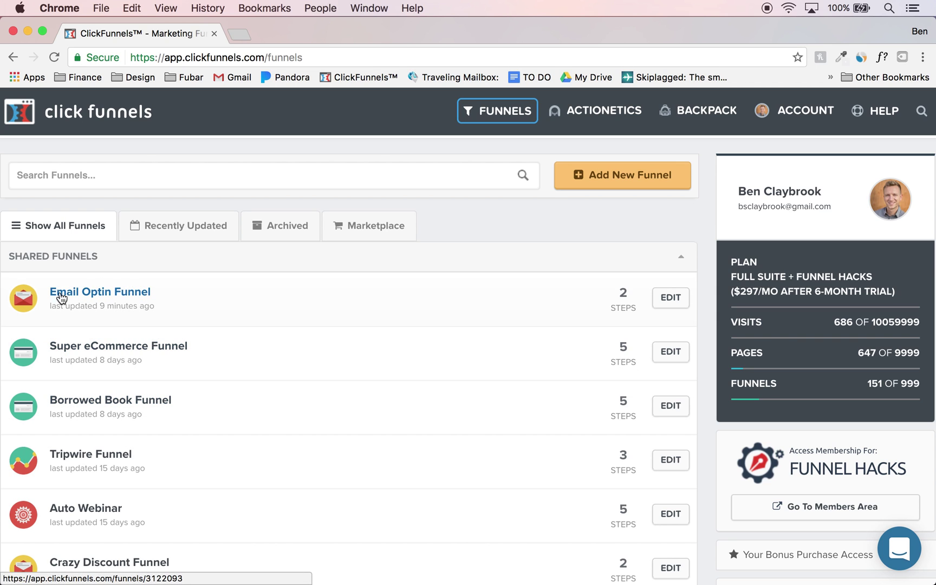
left_click(92, 298)
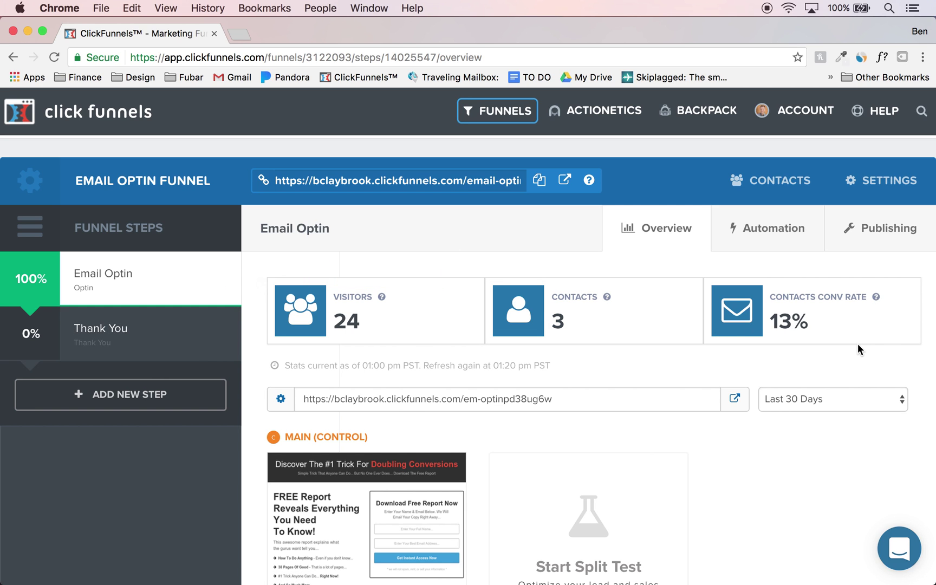
Check the support chat panel on the funnel overview, then open the Email Optin page in V2.
scroll(397, 404, "down", 5)
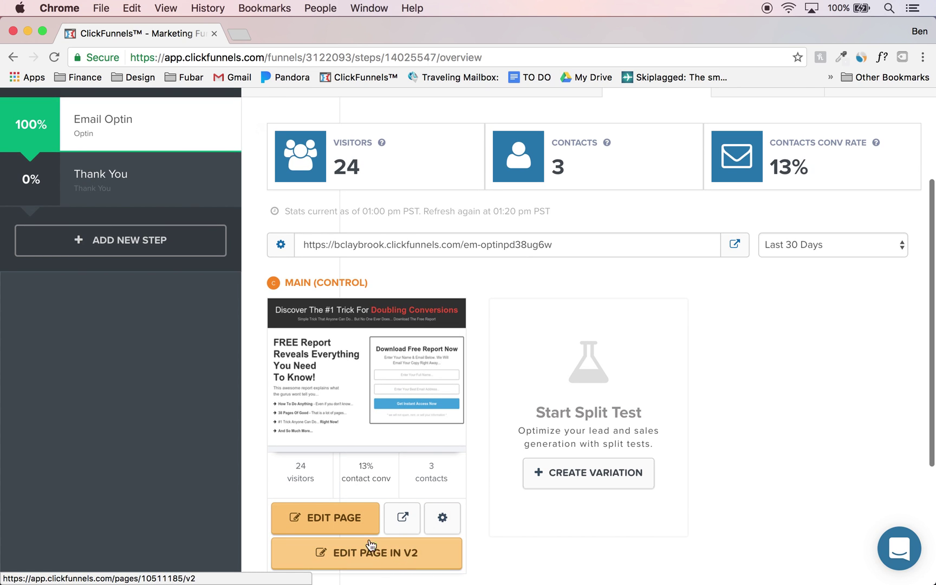
scroll(335, 519, "down", 2)
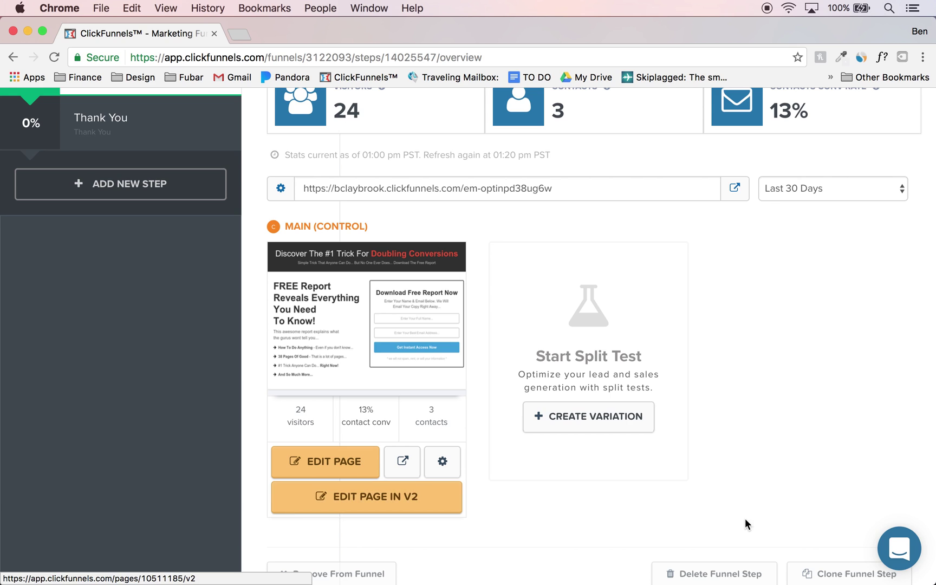
left_click(898, 558)
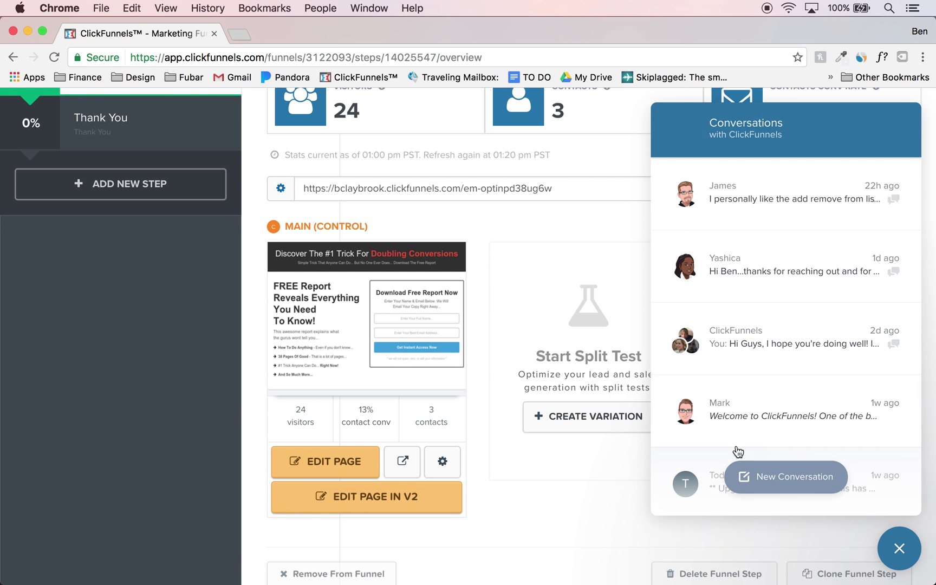
left_click(894, 550)
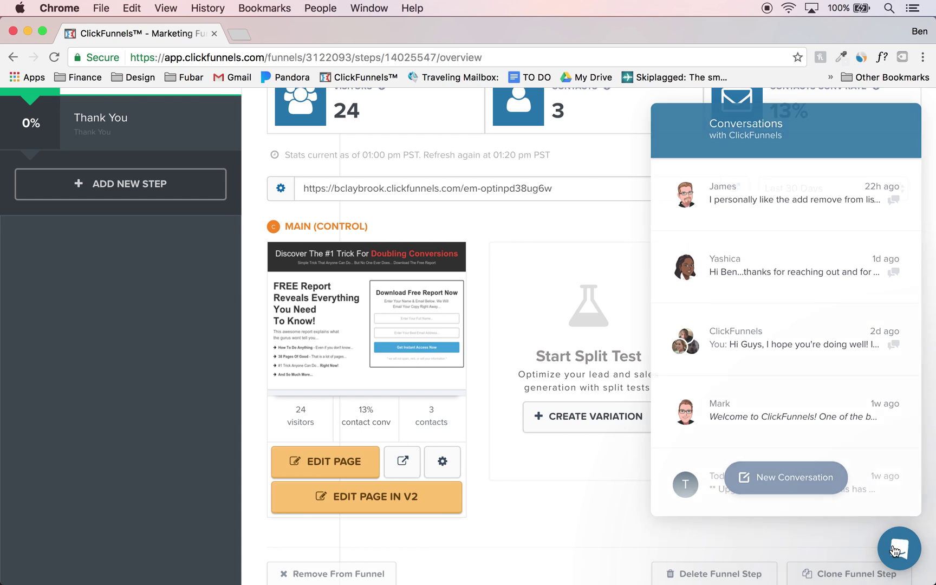
left_click(347, 497)
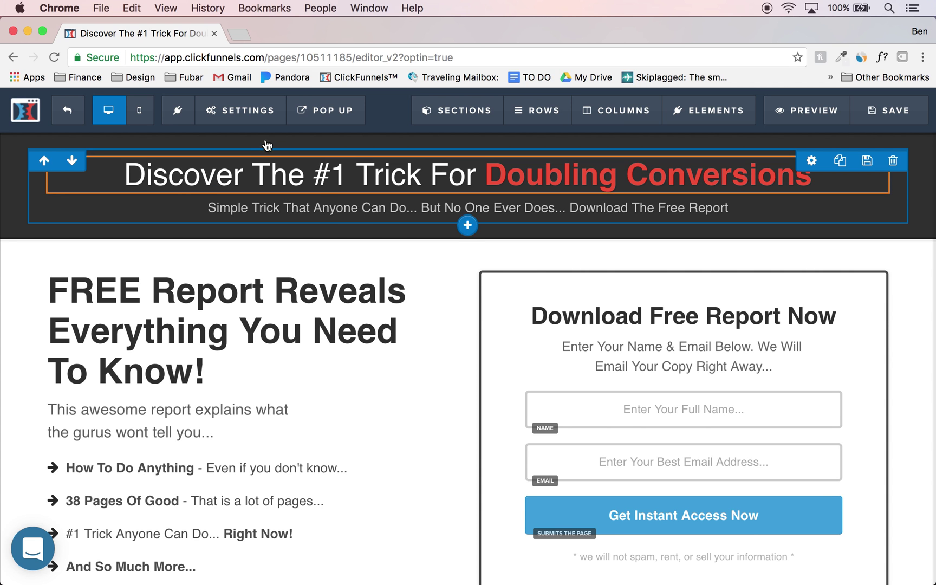
Review the opt-in page in the mobile layout, then switch back to desktop.
left_click(140, 116)
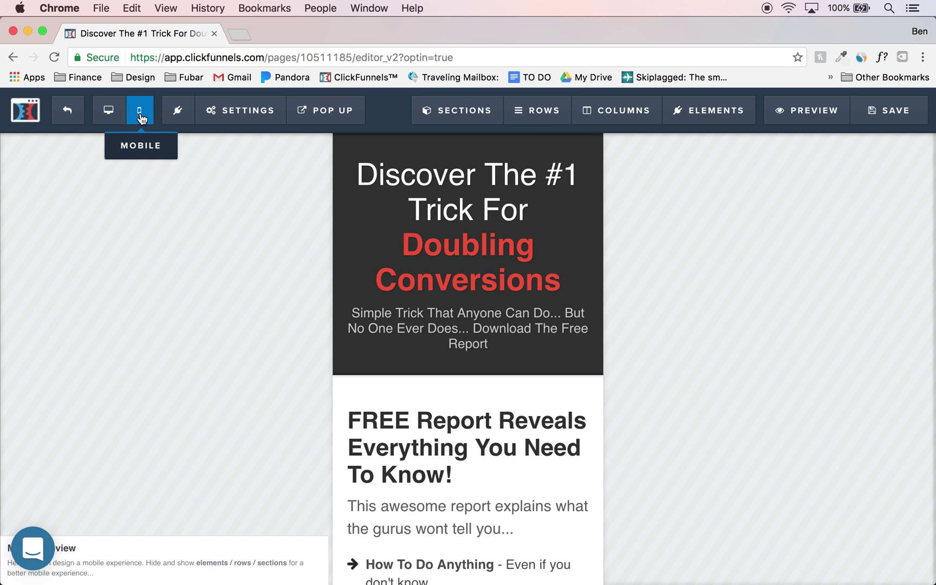
scroll(398, 450, "down", 4)
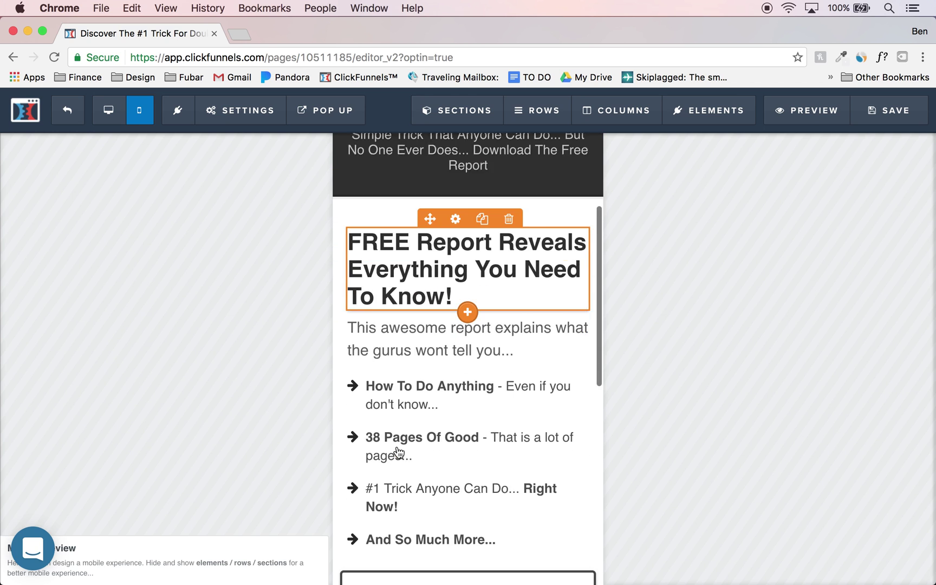
scroll(403, 458, "up", 4)
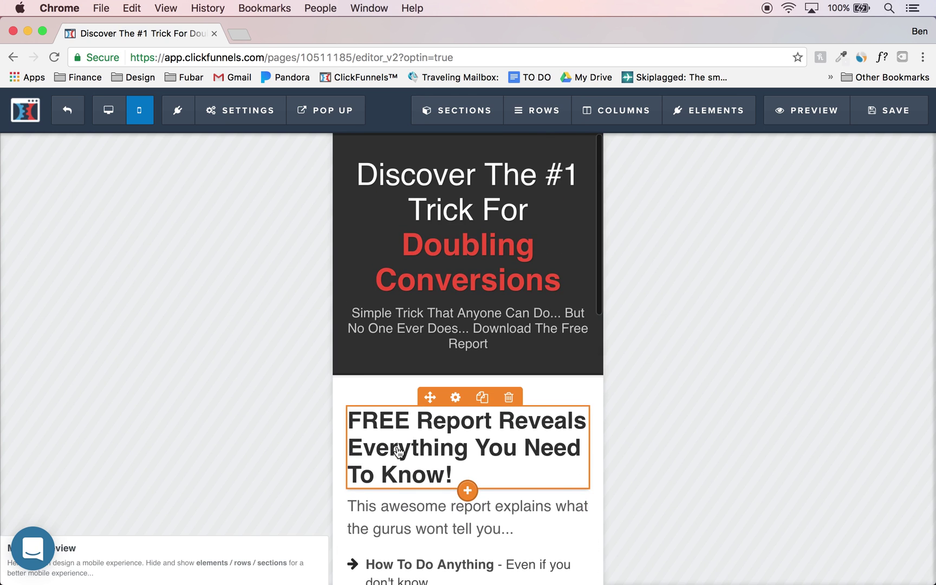
left_click(109, 110)
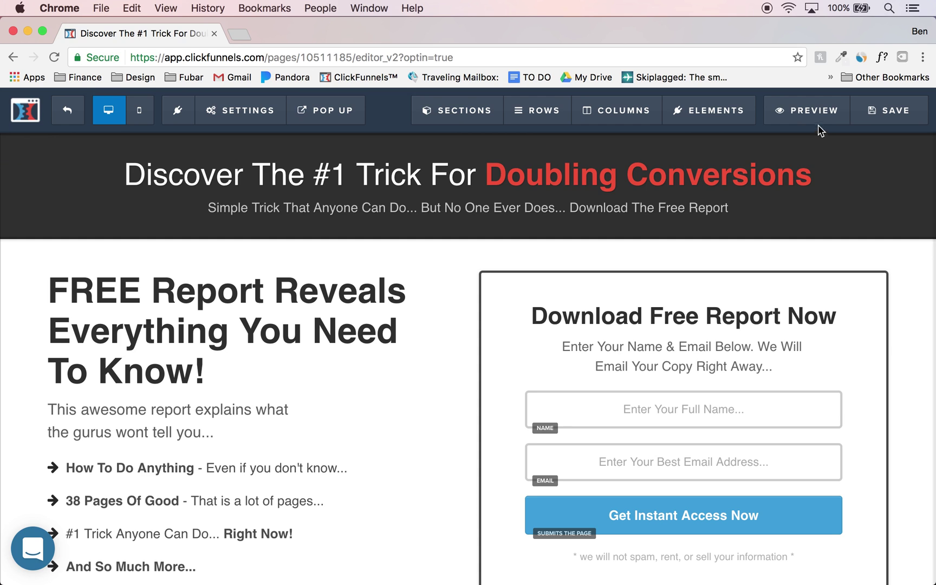
Preview the opt-in page live in a new tab, then close the preview.
left_click(807, 111)
left_click(378, 61)
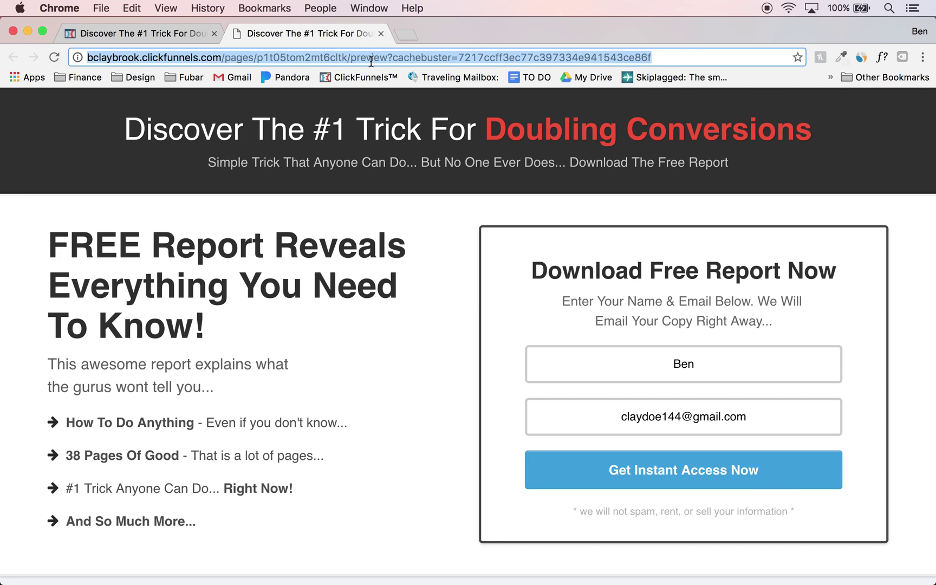
left_click(381, 34)
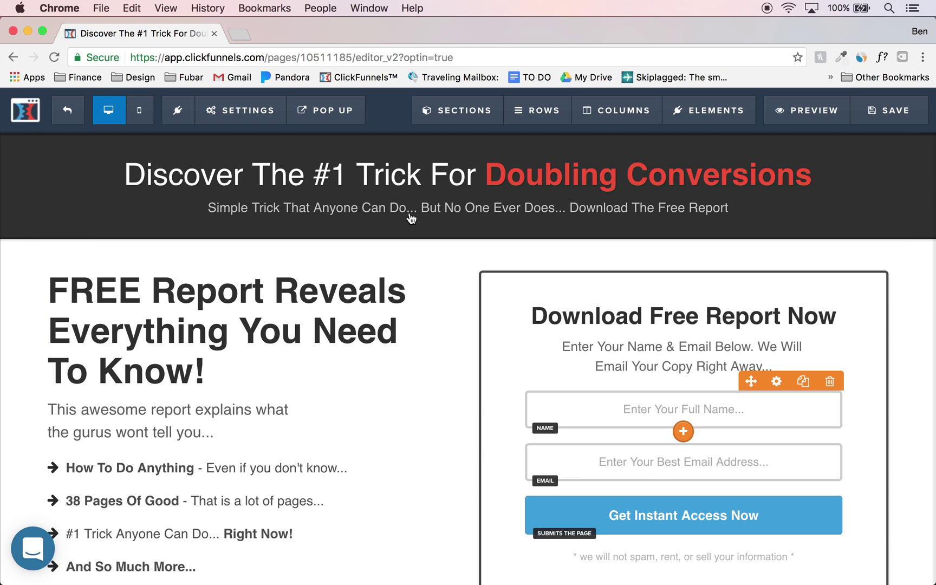
Change 'Trick' to 'Tick' in the headline, removing the test text typed into it.
left_click(437, 176)
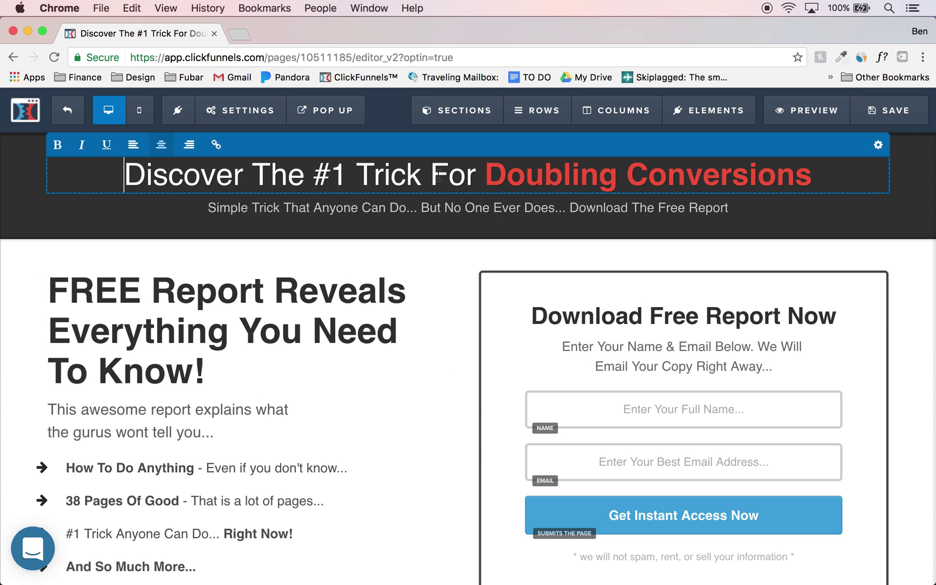
left_click(438, 176)
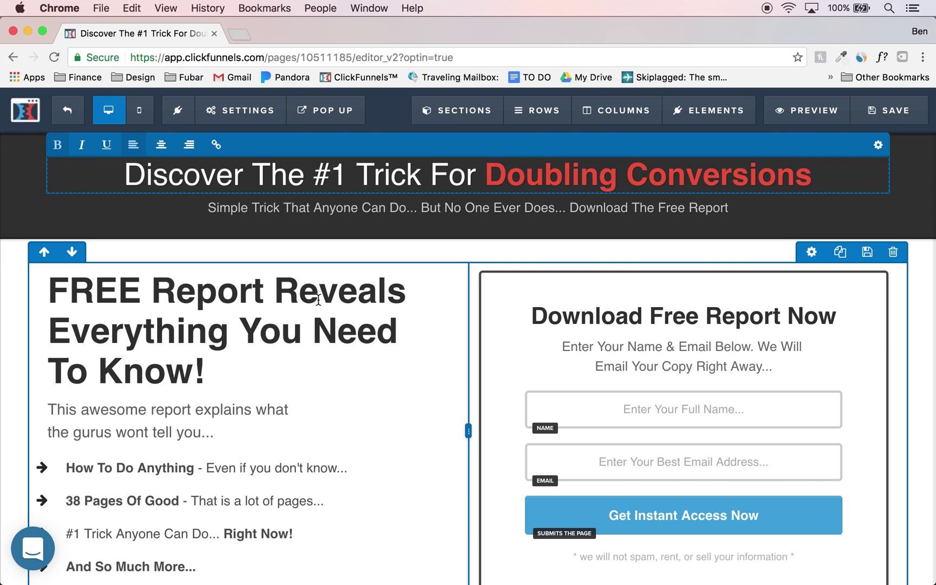
left_click(391, 178)
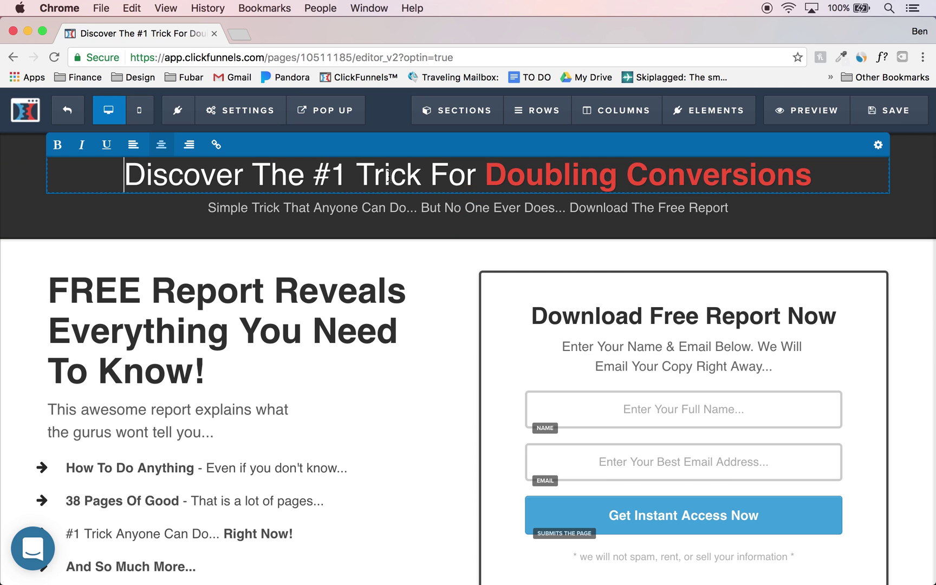
type("asdlkhjfls;kdfjgsdfglhsdf")
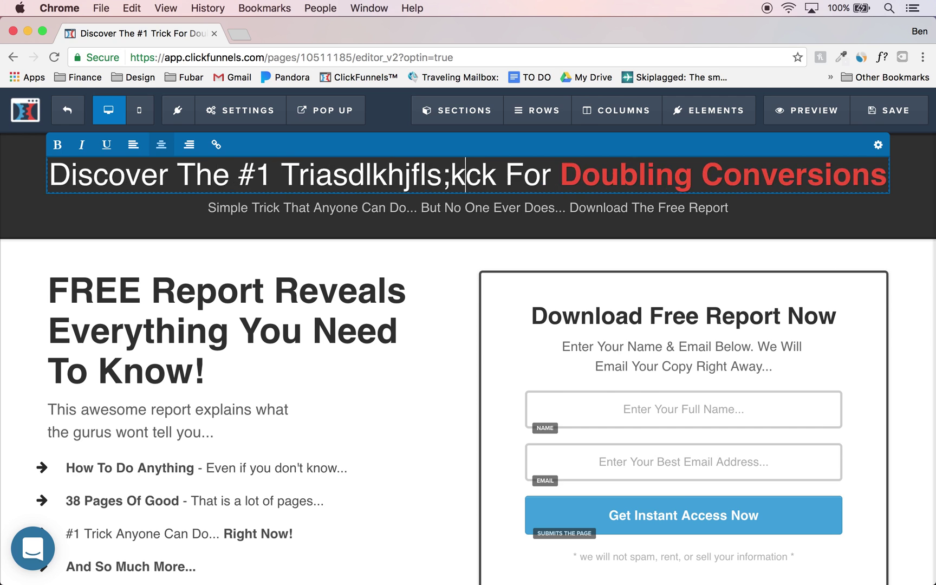
key("BackSpace")
key("BackSpace")
key("BackSpace")
key("BackSpace")
key("BackSpace")
key("BackSpace")
key("BackSpace")
key("BackSpace")
key("BackSpace")
key("BackSpace")
key("BackSpace")
key("BackSpace")
key("BackSpace")
key("BackSpace")
key("BackSpace")
key("BackSpace")
key("BackSpace")
key("BackSpace")
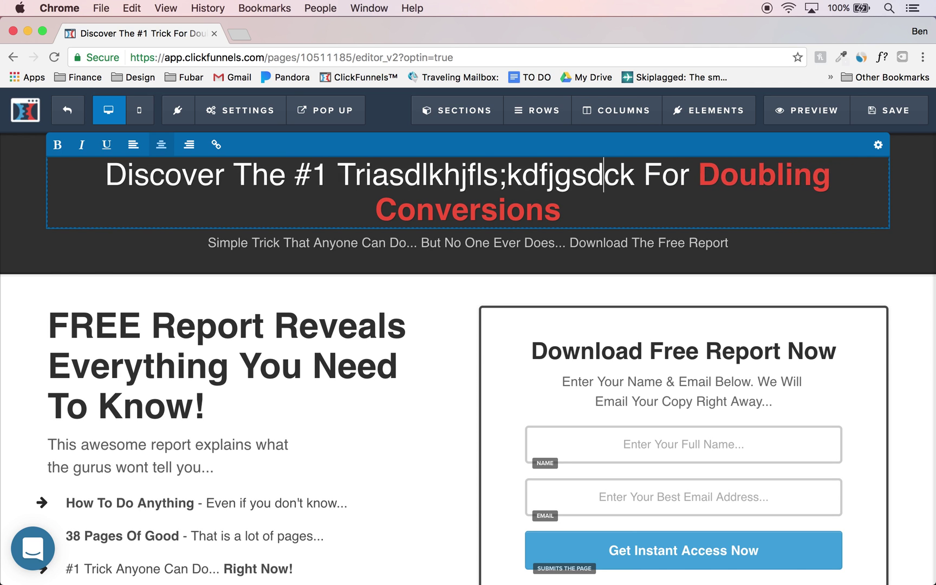
key("BackSpace")
key("BackSpace")
key("BackSpace")
key("BackSpace")
key("BackSpace")
key("BackSpace")
key("BackSpace")
key("BackSpace")
key("BackSpace")
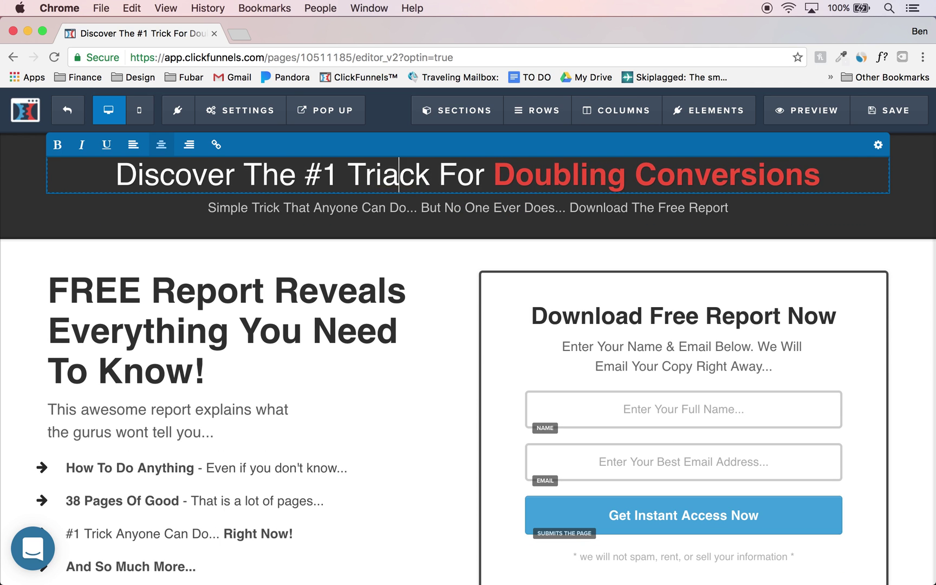
type("i")
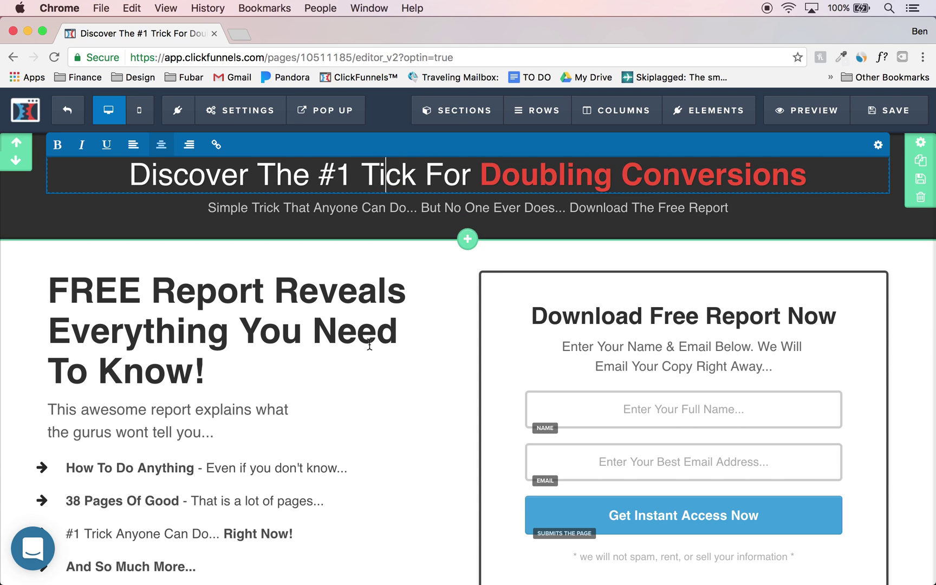
scroll(368, 338, "down", 2)
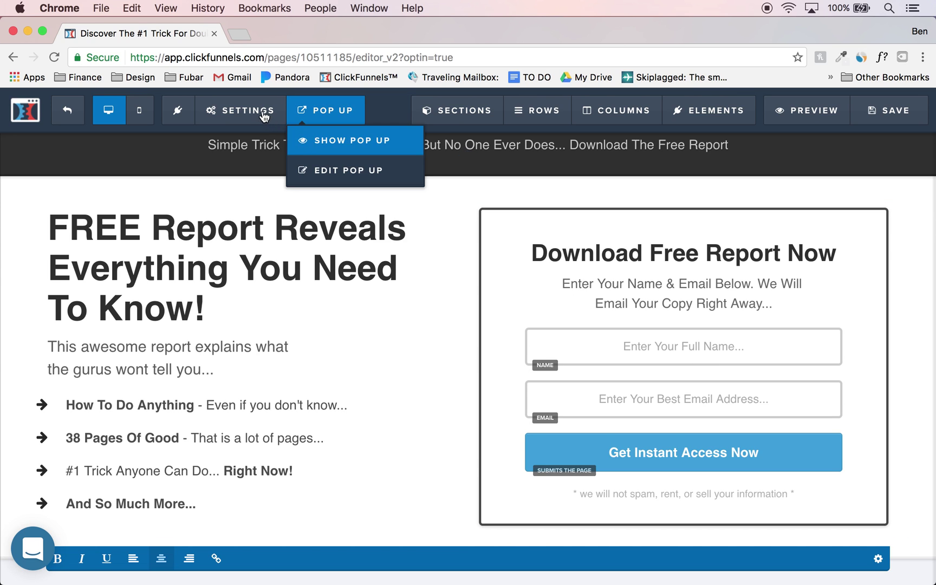
Review the page's SEO meta data title, description and keywords, then close the panel.
mouse_move(260, 113)
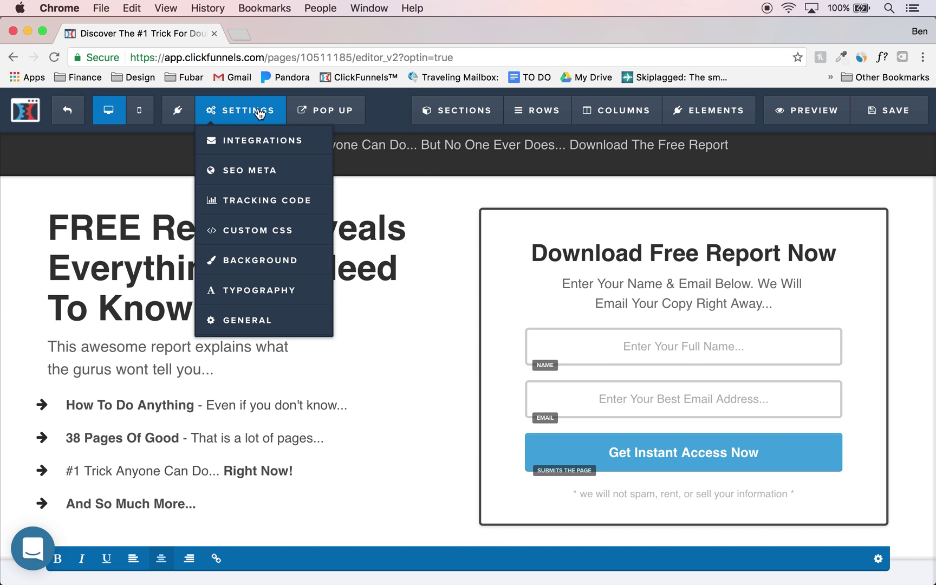
left_click(244, 176)
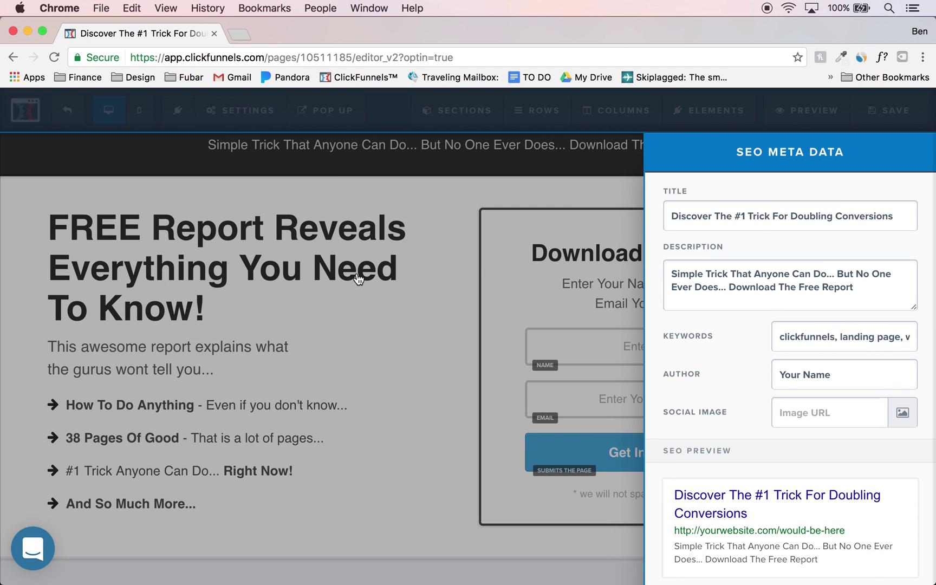
left_click(376, 225)
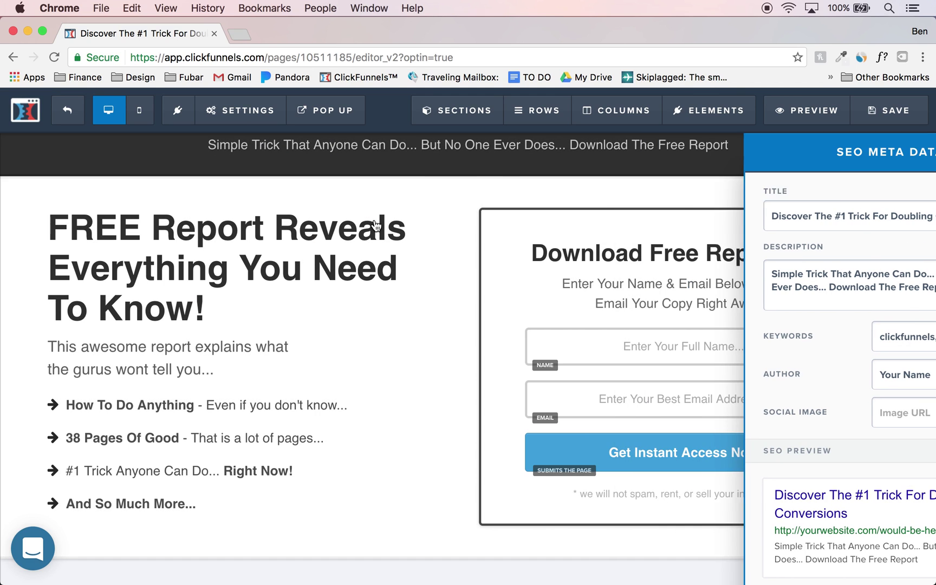
scroll(376, 225, "up", 2)
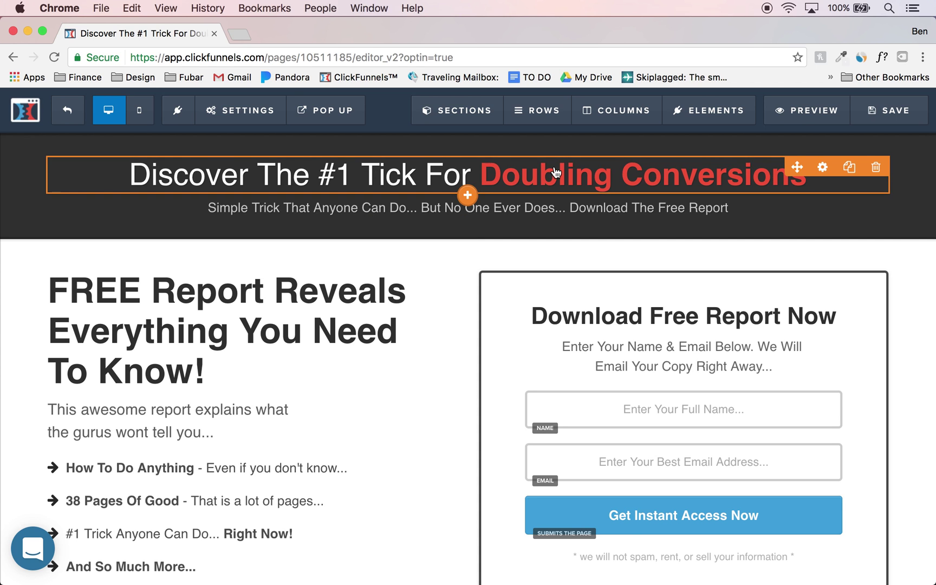
left_click(243, 114)
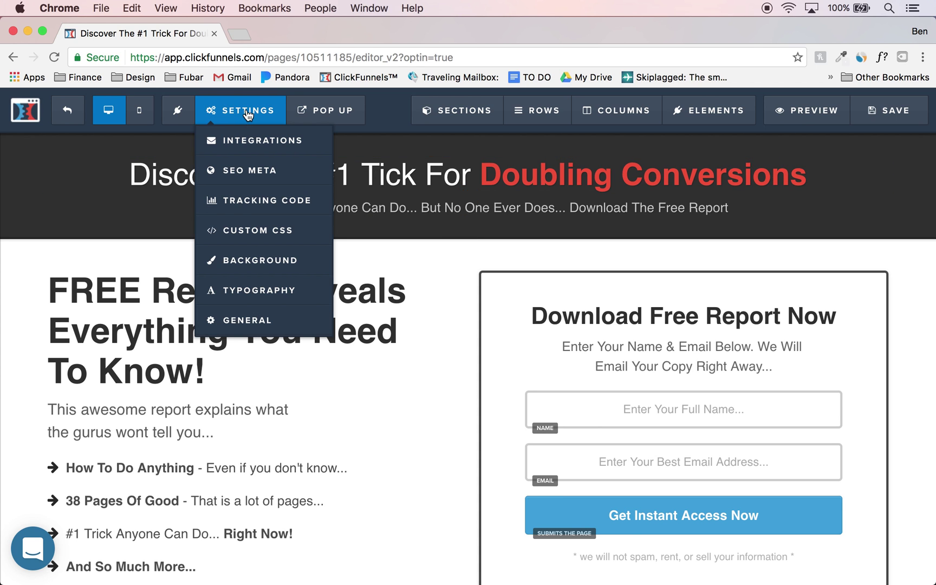
left_click(240, 172)
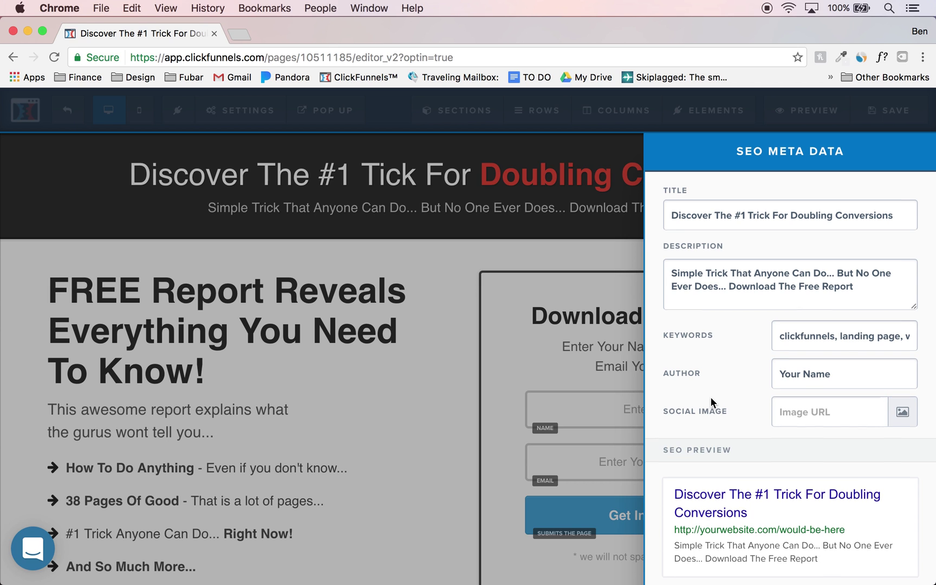
scroll(711, 403, "down", 4)
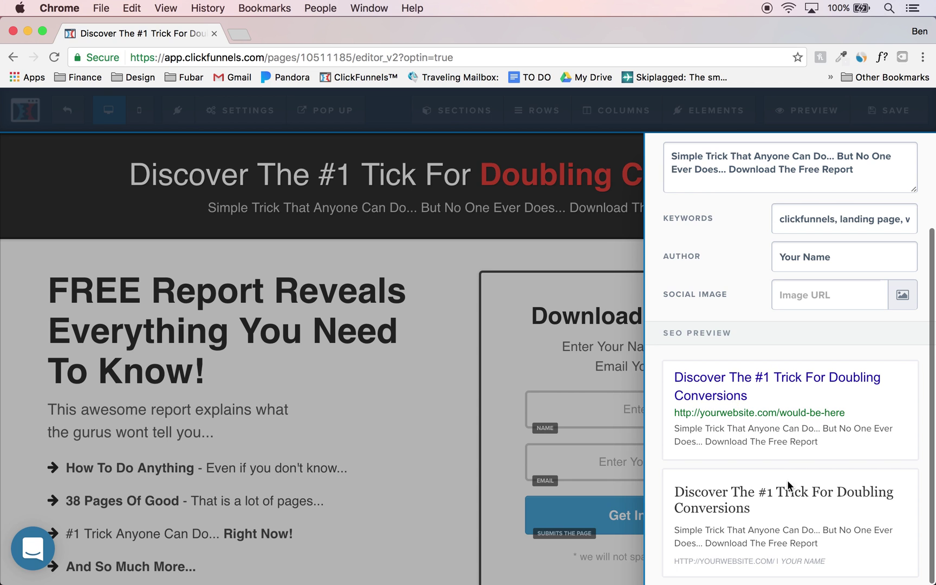
left_click(455, 290)
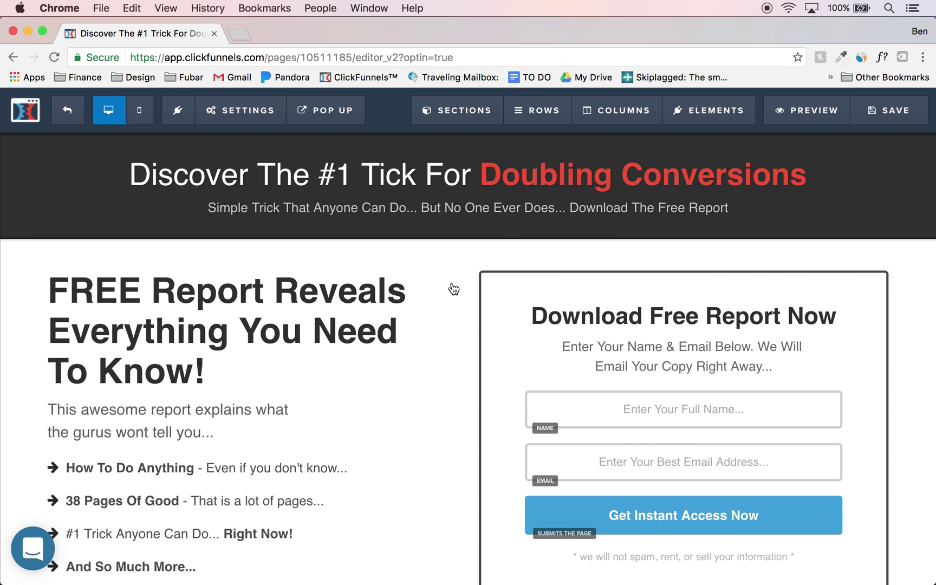
left_click(241, 112)
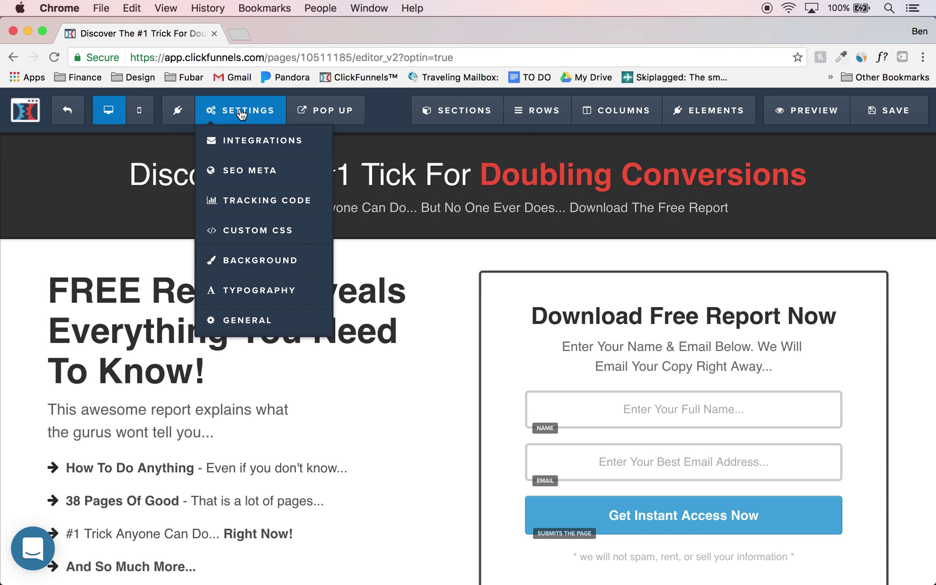
left_click(246, 320)
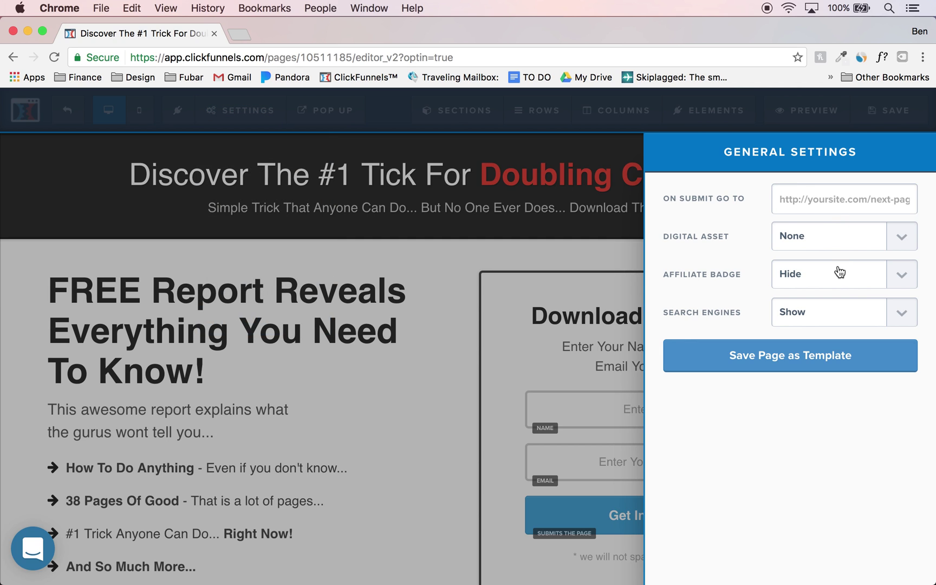
left_click(813, 274)
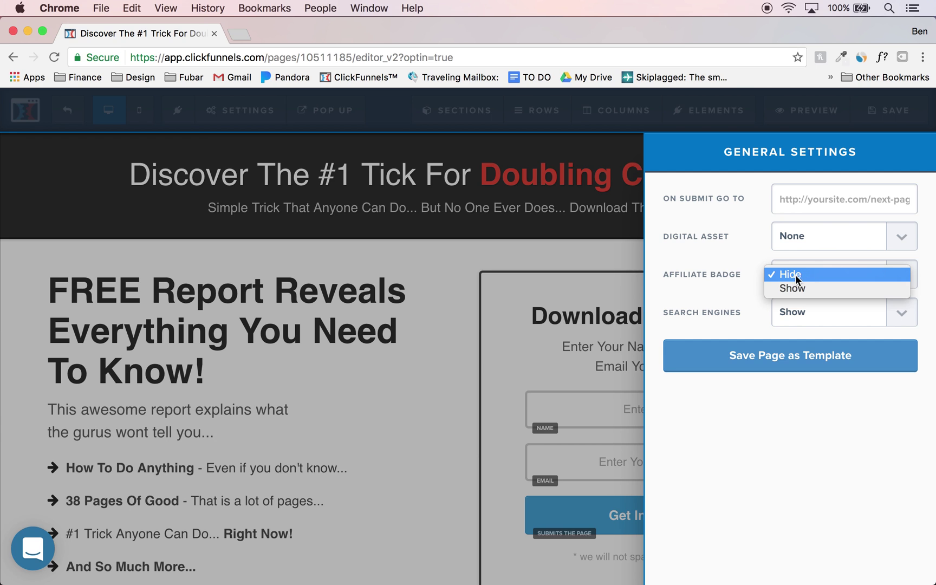
left_click(795, 276)
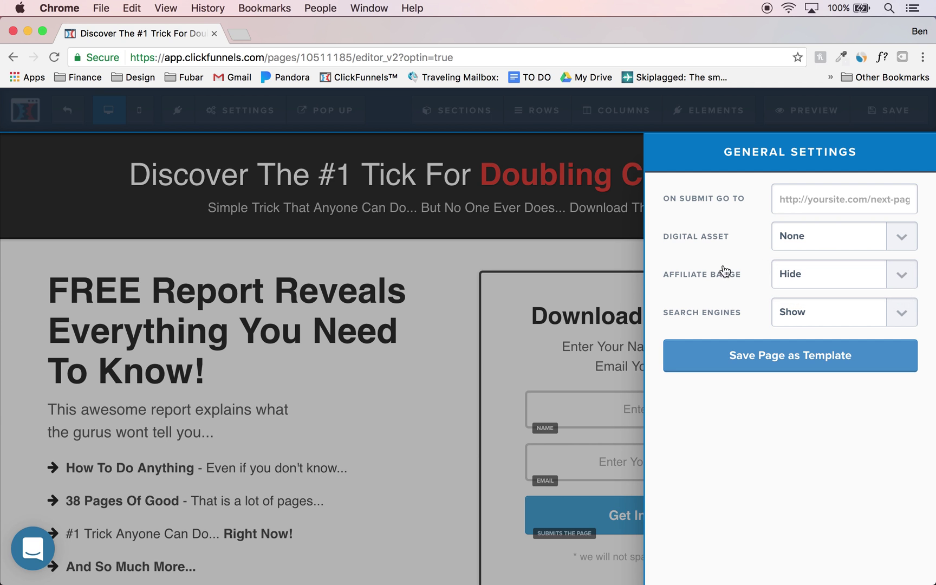
left_click(436, 419)
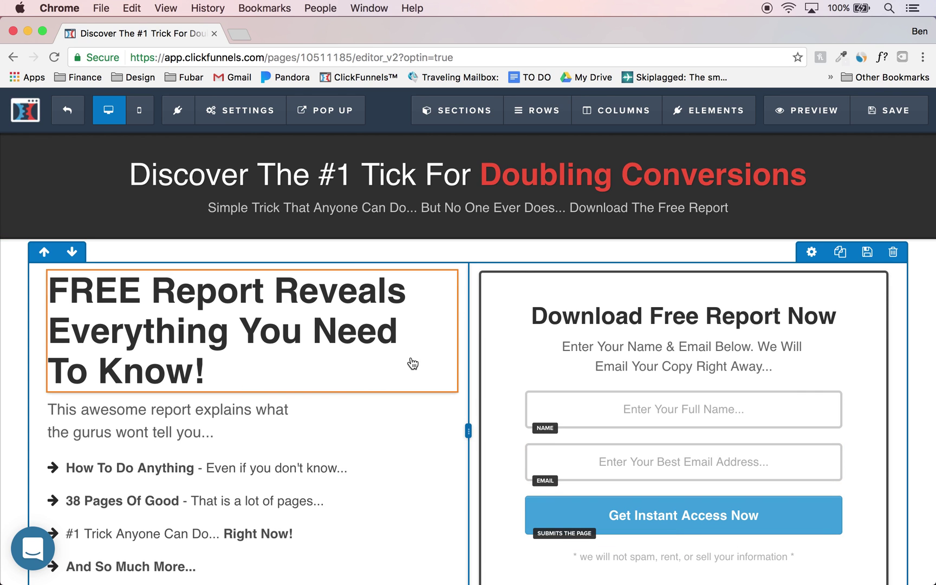
left_click(245, 124)
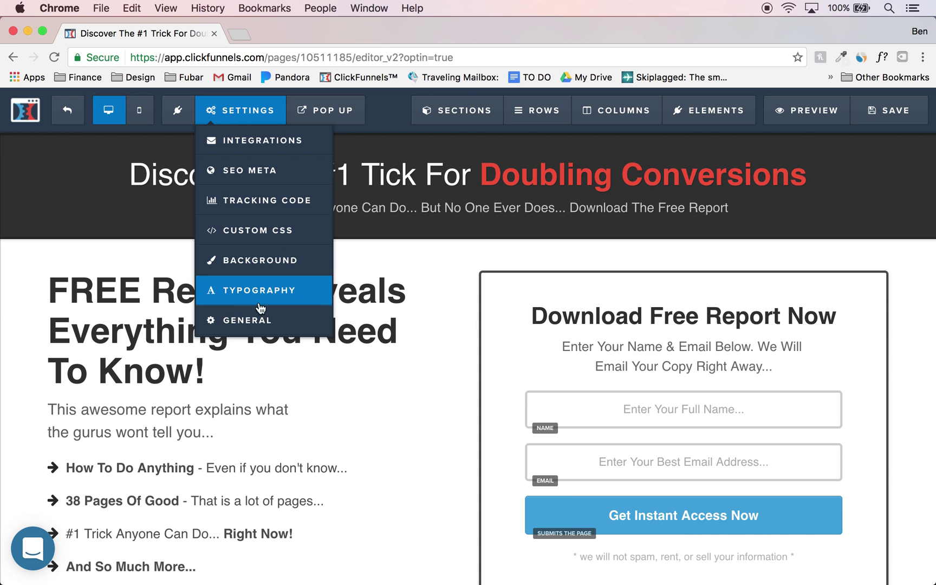
left_click(259, 319)
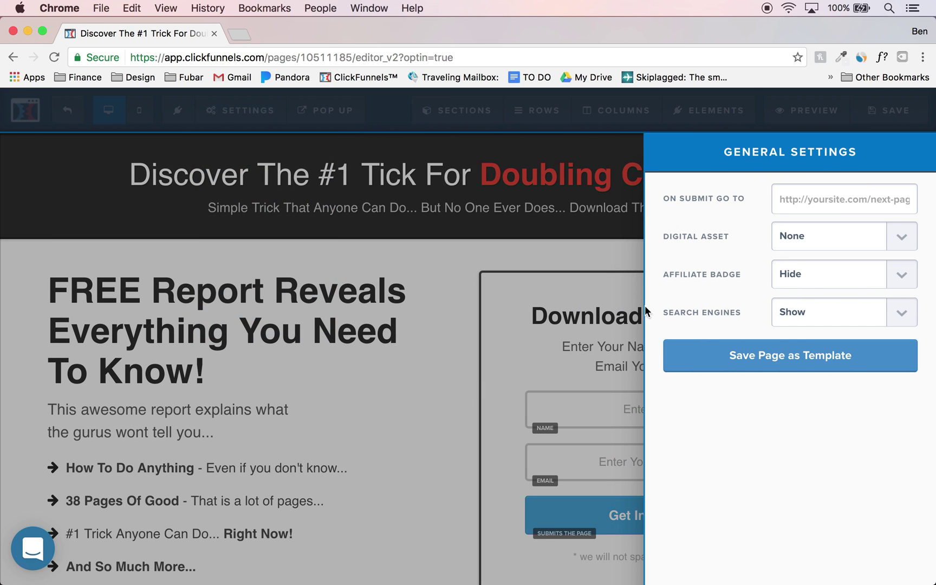
left_click(802, 313)
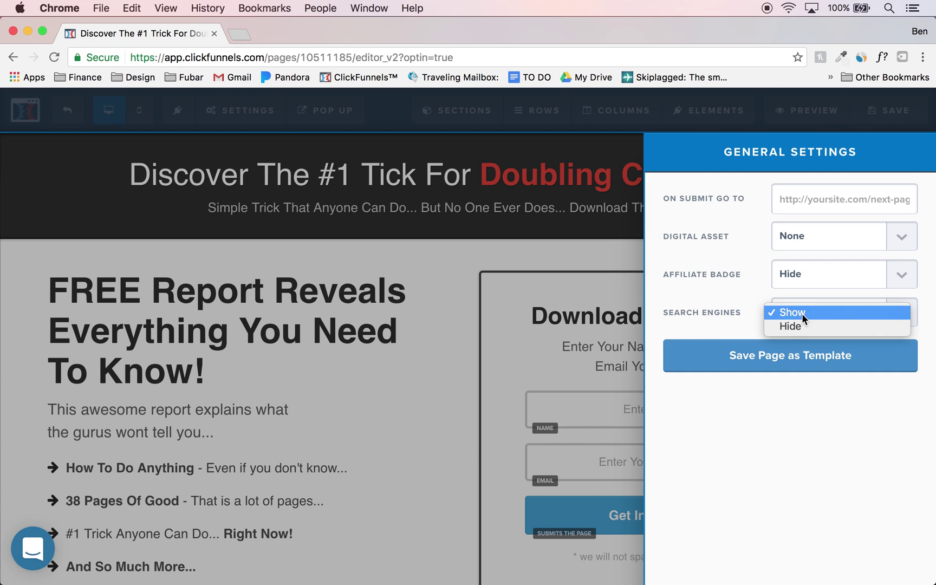
left_click(743, 317)
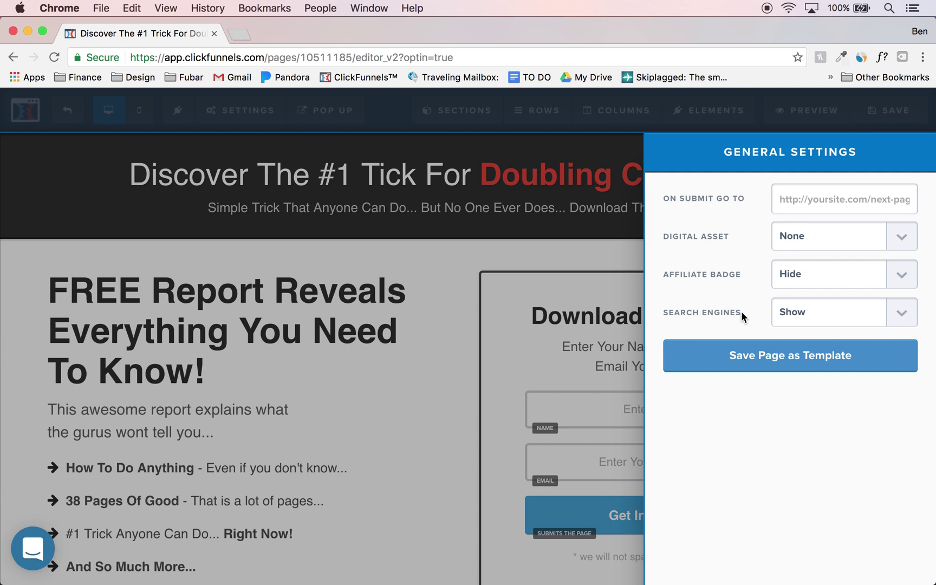
left_click(789, 236)
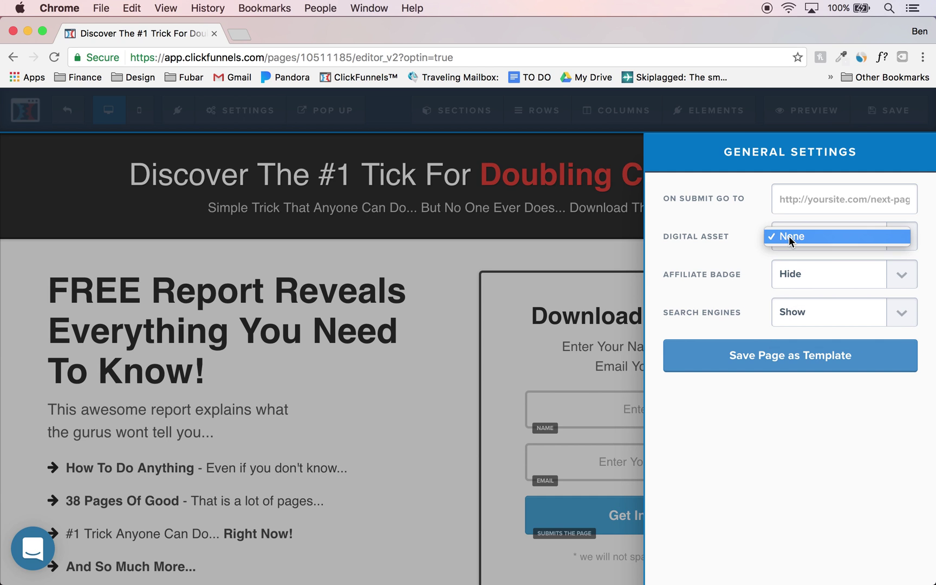
left_click(746, 235)
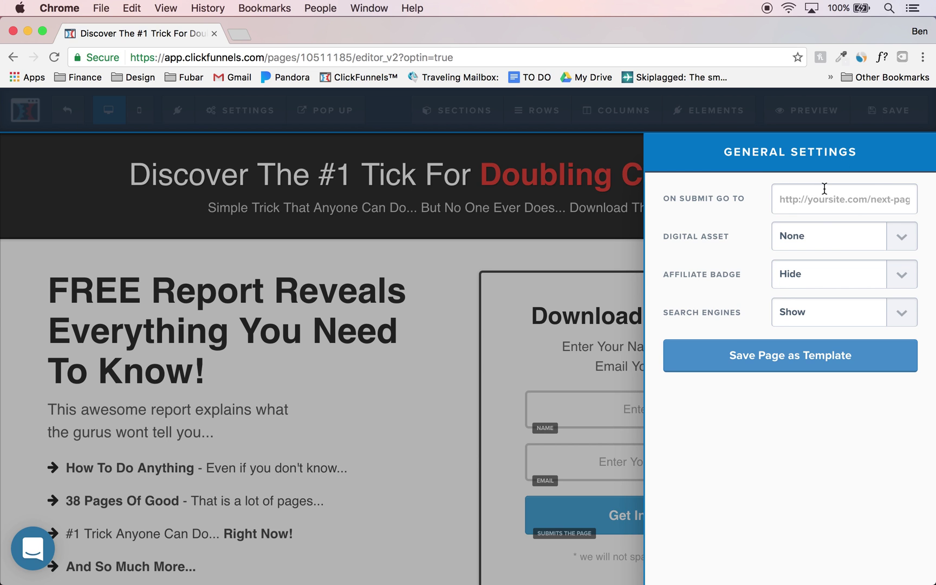
left_click(341, 363)
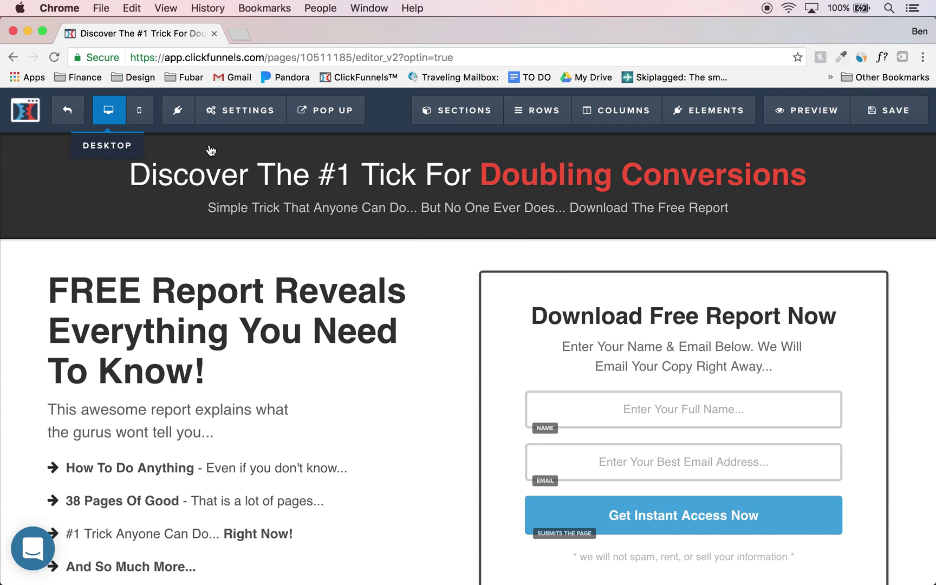
Exit the page editor and confirm leaving without saving.
left_click(67, 110)
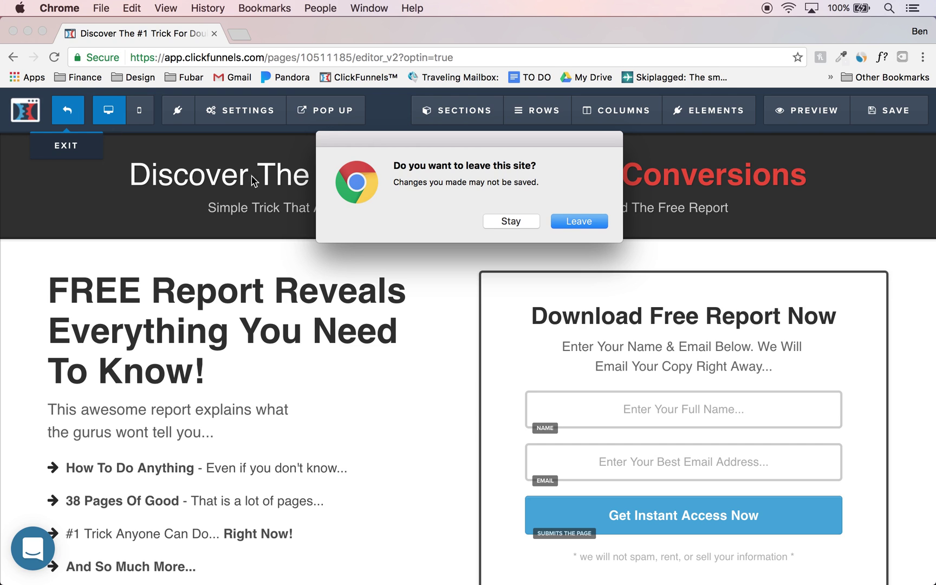
left_click(563, 227)
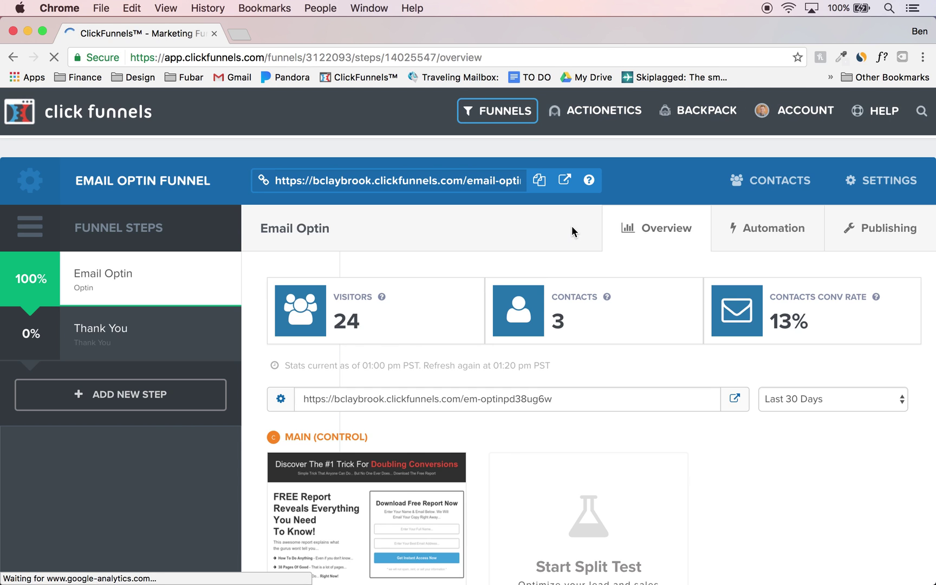
Select the funnel's Thank You step and open its page in the V2 editor.
left_click(103, 338)
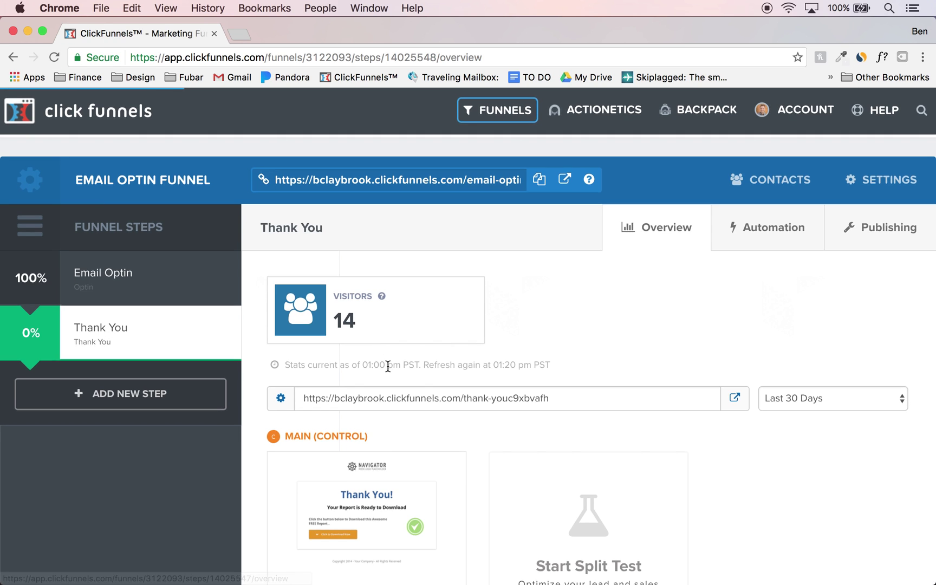
scroll(388, 367, "down", 5)
scroll(347, 544, "down", 2)
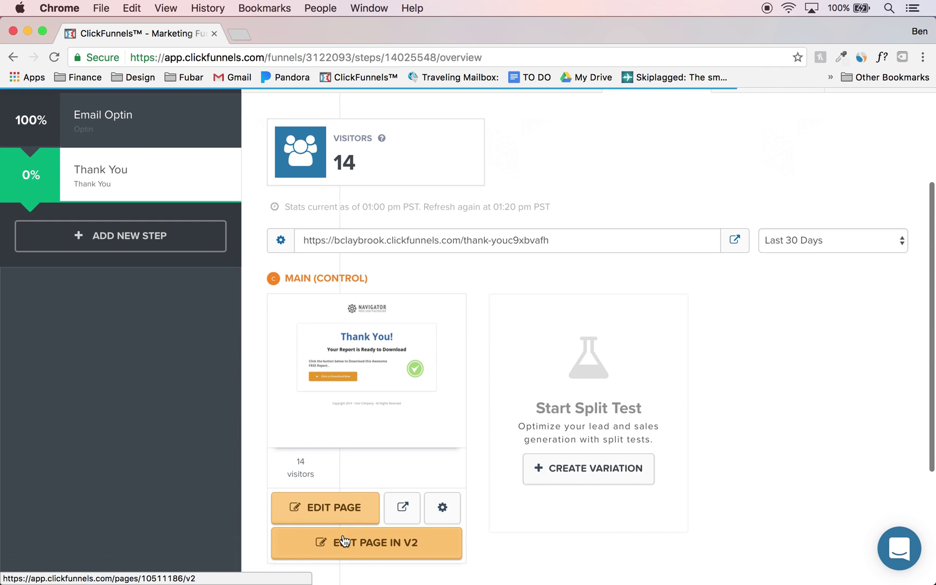
left_click(369, 543)
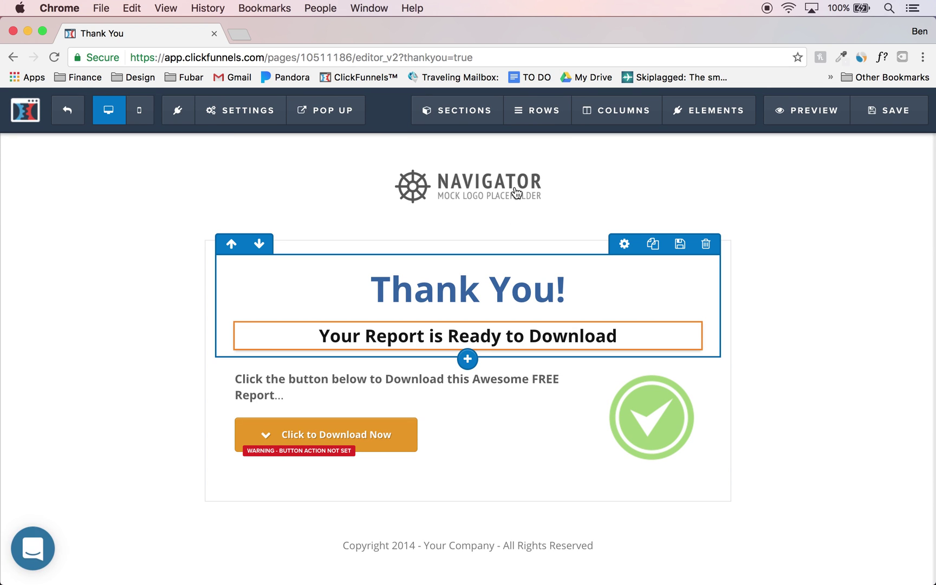
left_click(516, 192)
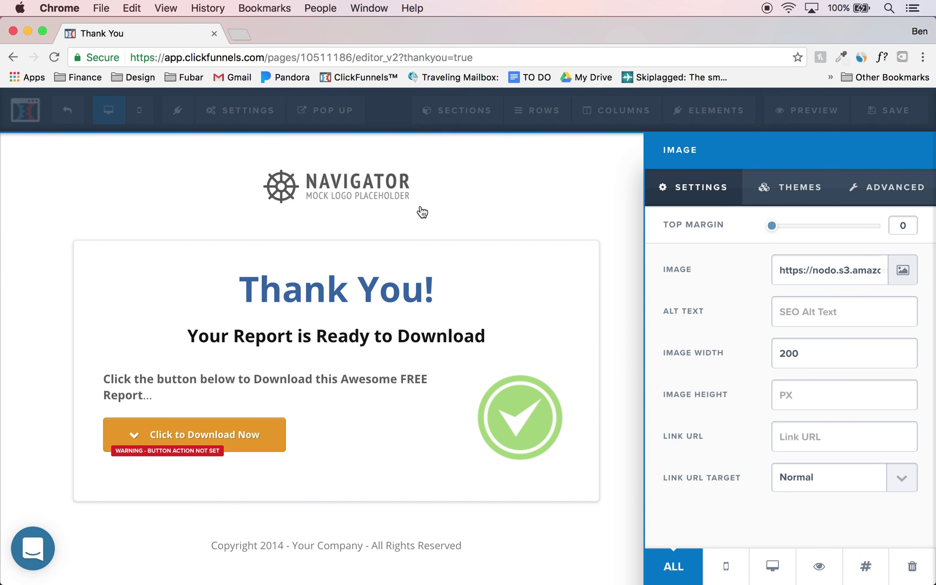
left_click(900, 274)
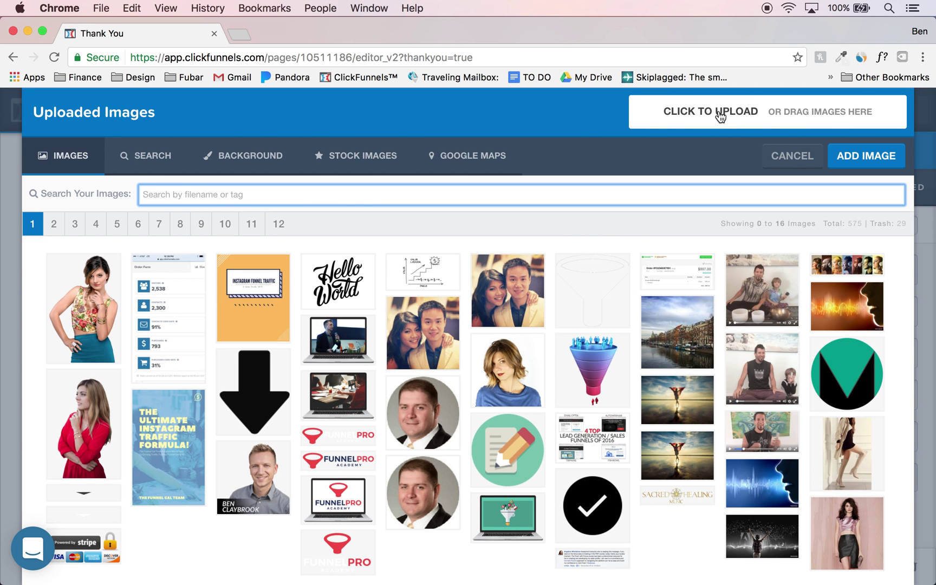
left_click(788, 153)
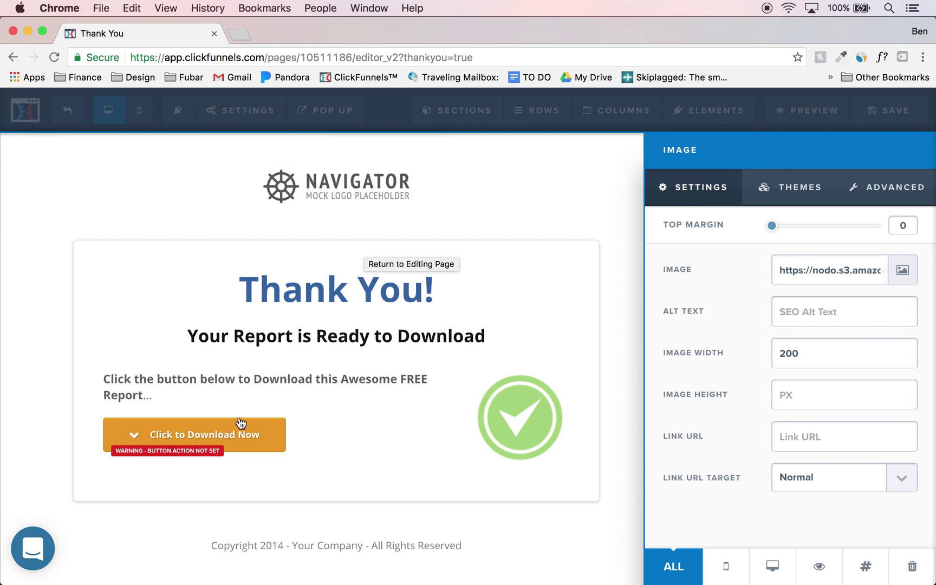
left_click(211, 439)
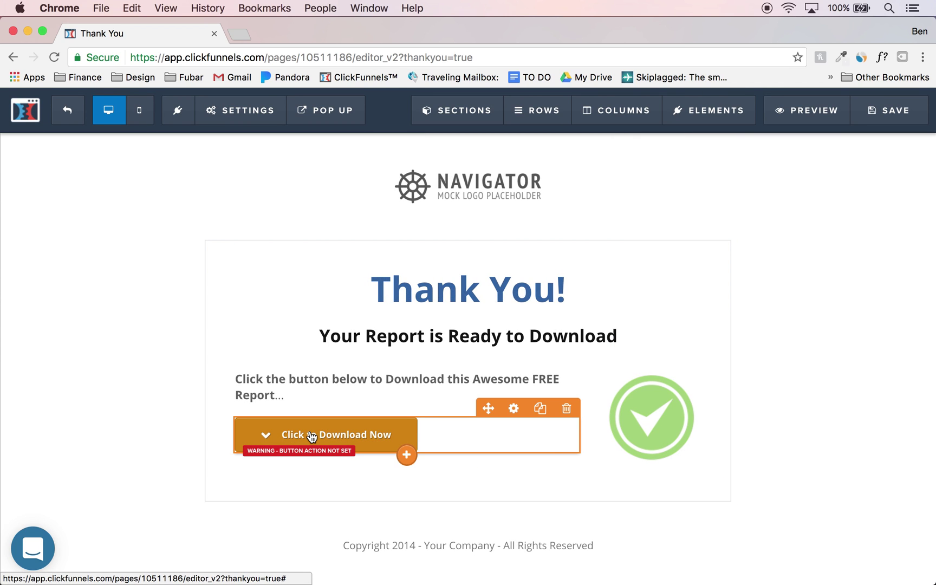
left_click(311, 436)
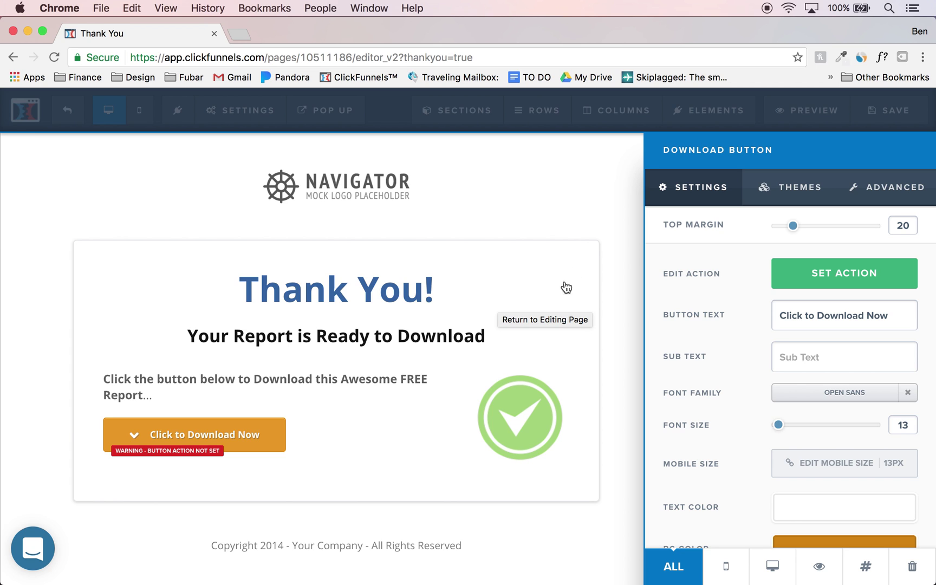
left_click(844, 275)
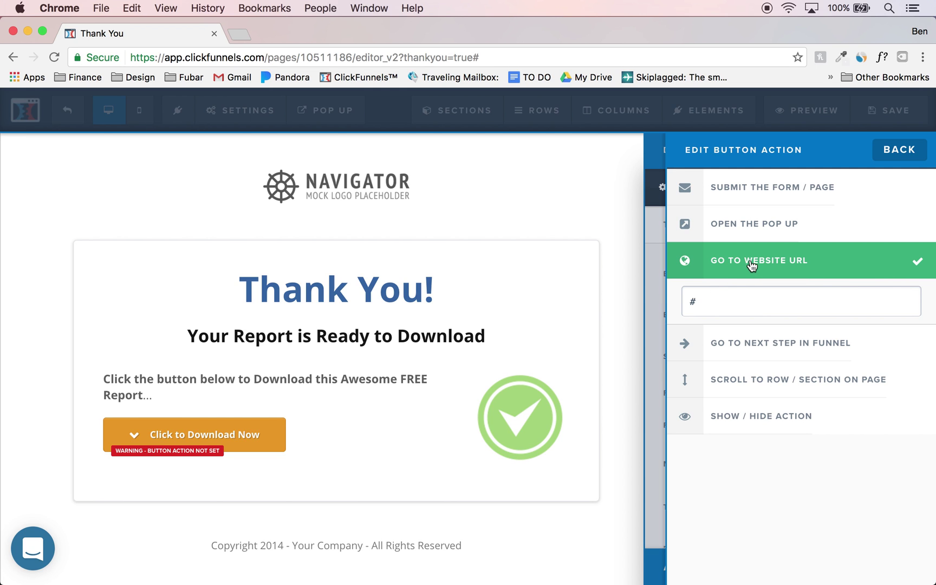
key("BackSpace")
key("super+v")
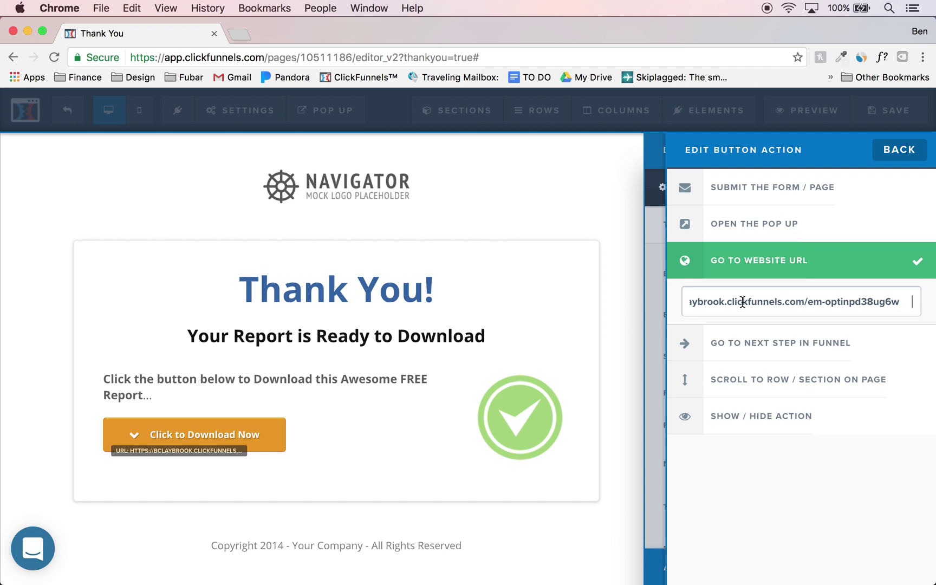
left_click_drag(742, 302, 673, 306)
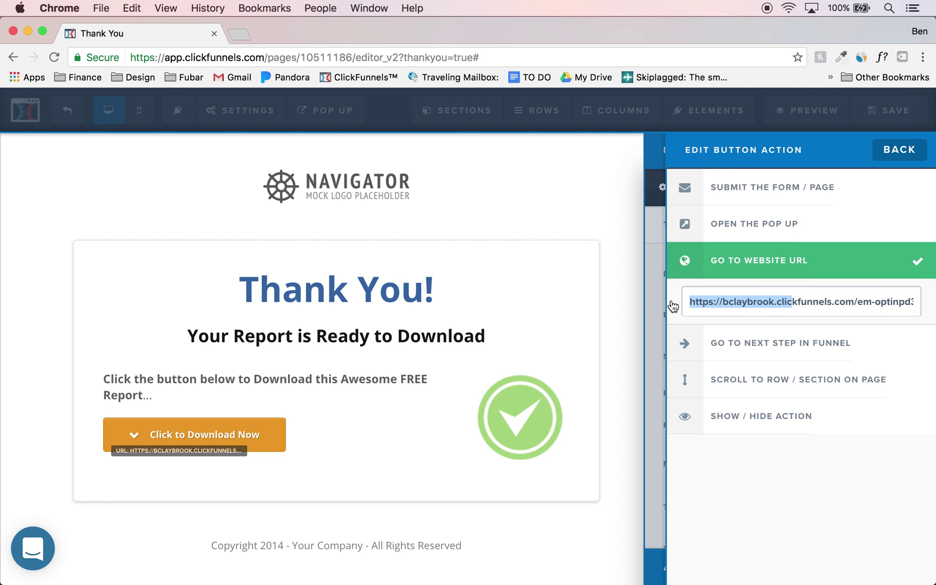
key("BackSpace")
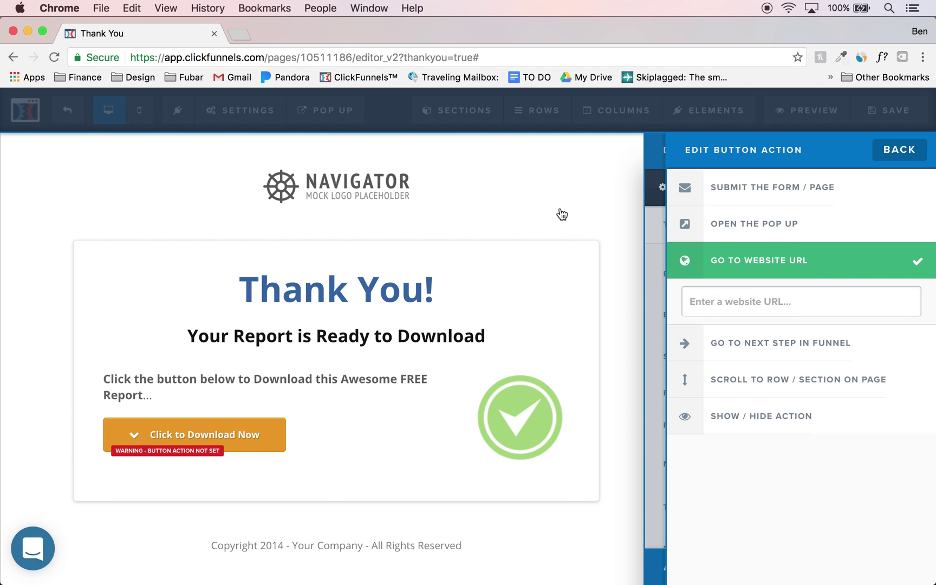
left_click(560, 210)
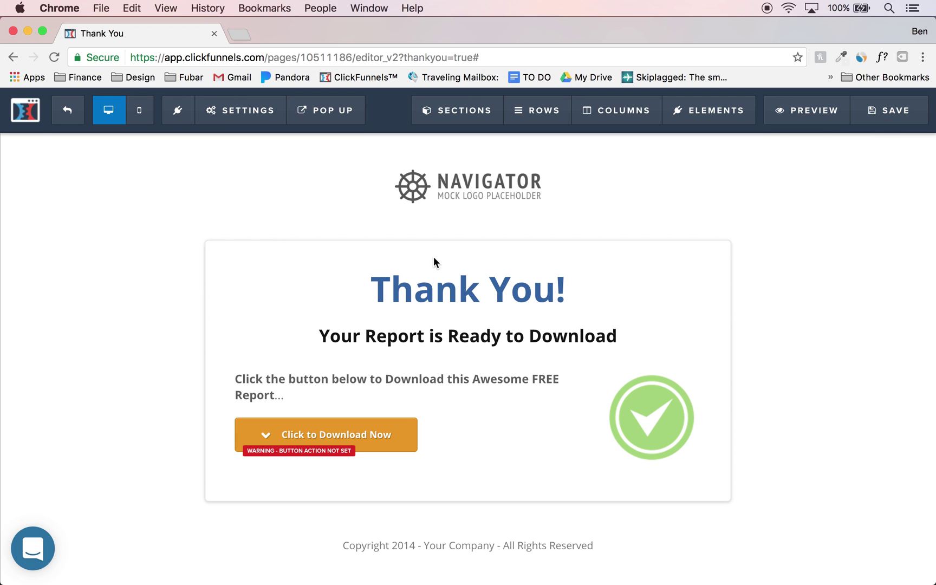
left_click(67, 111)
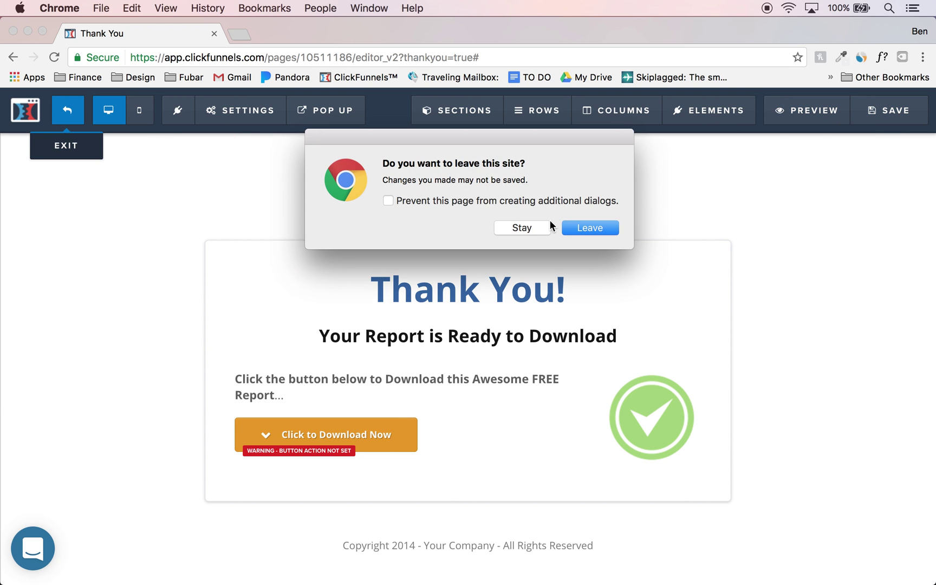
Confirm leaving the editor and go to Account > Digital Assets.
left_click(574, 224)
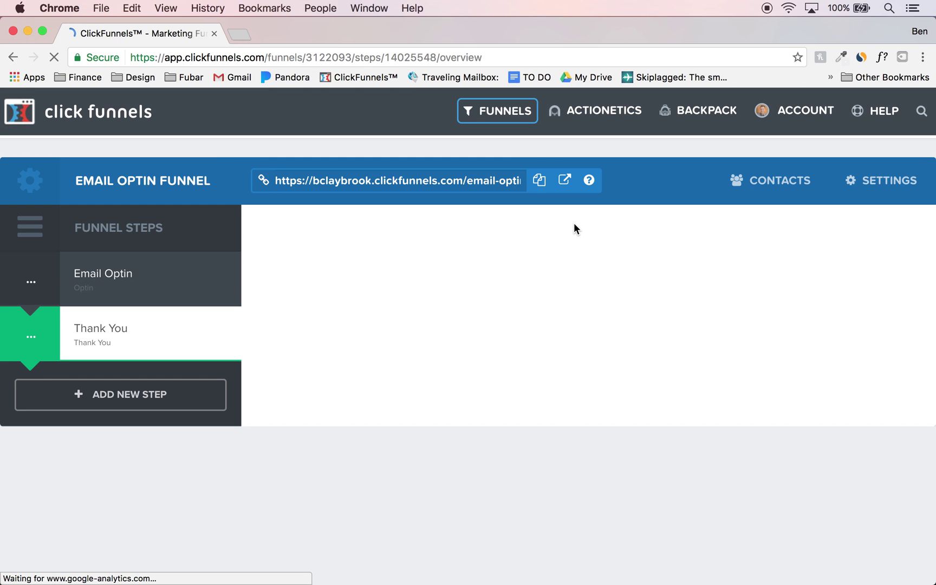
mouse_move(809, 120)
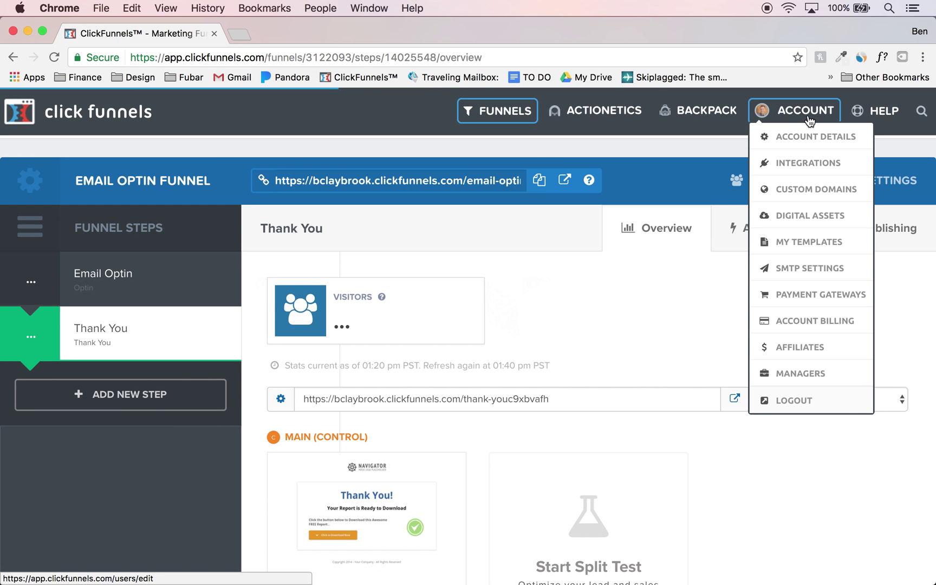
left_click(793, 217)
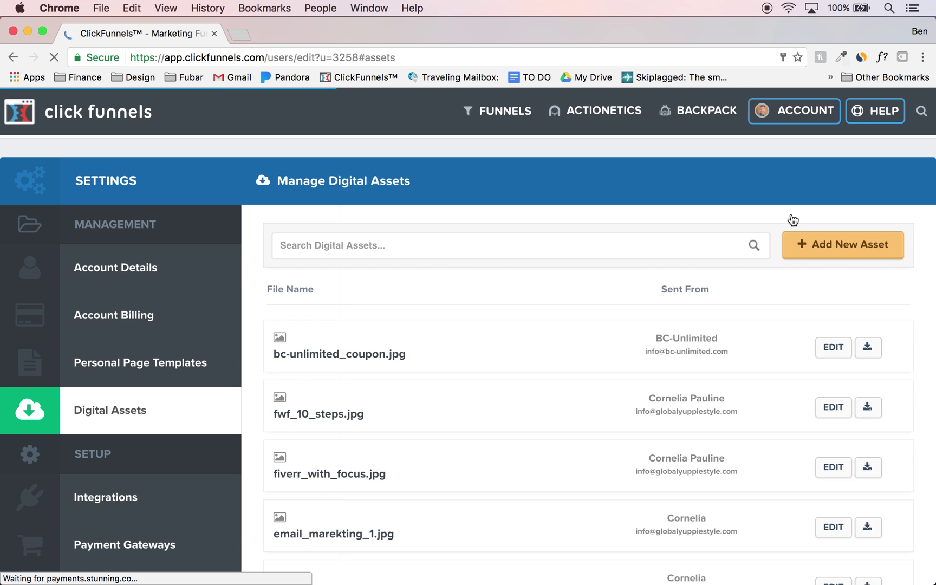
left_click(824, 250)
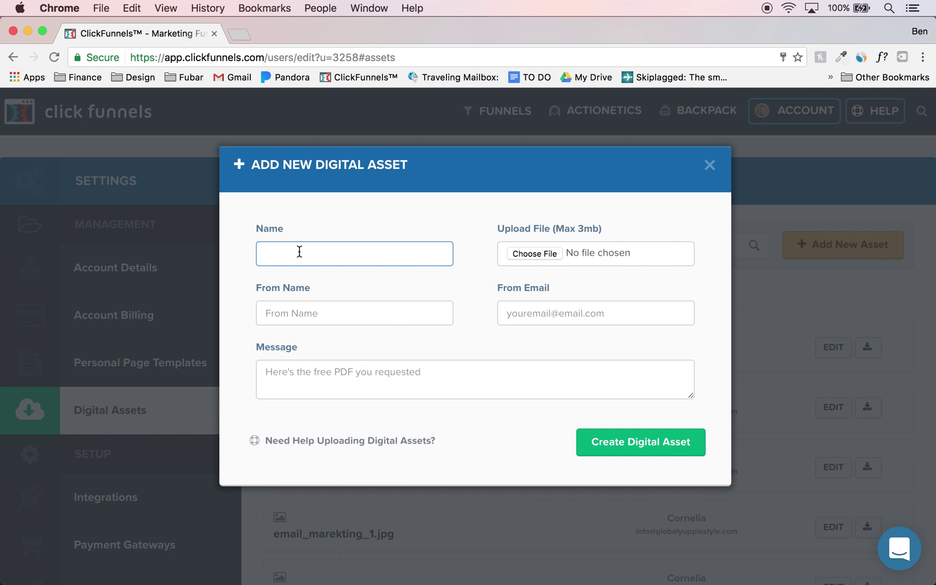
type("Awe")
type("some REpor")
type("erport")
left_click(548, 254)
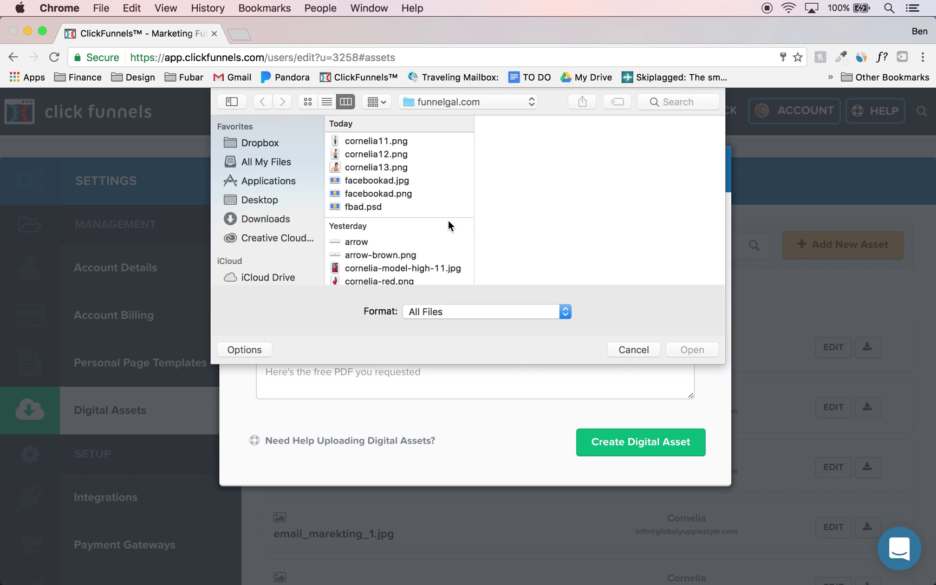
left_click(635, 347)
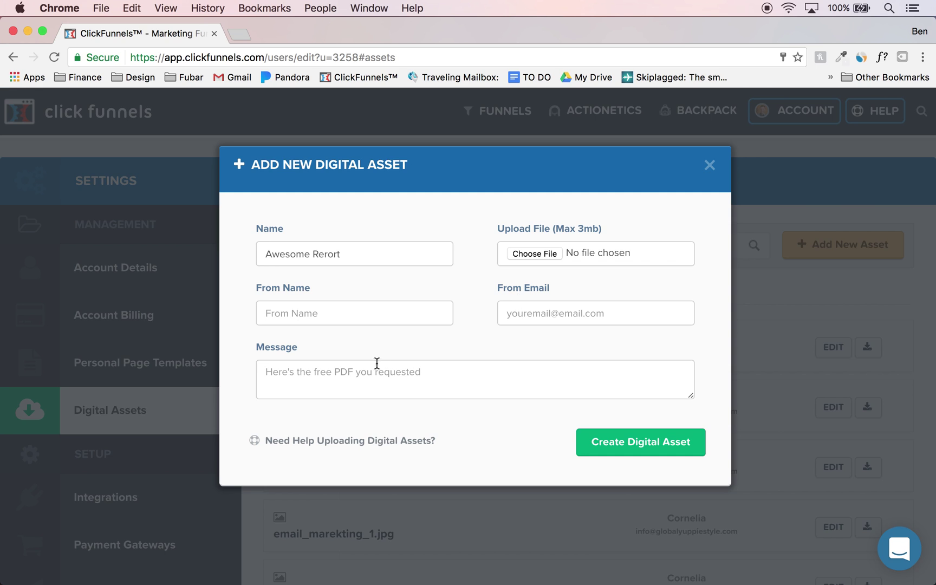
left_click(710, 165)
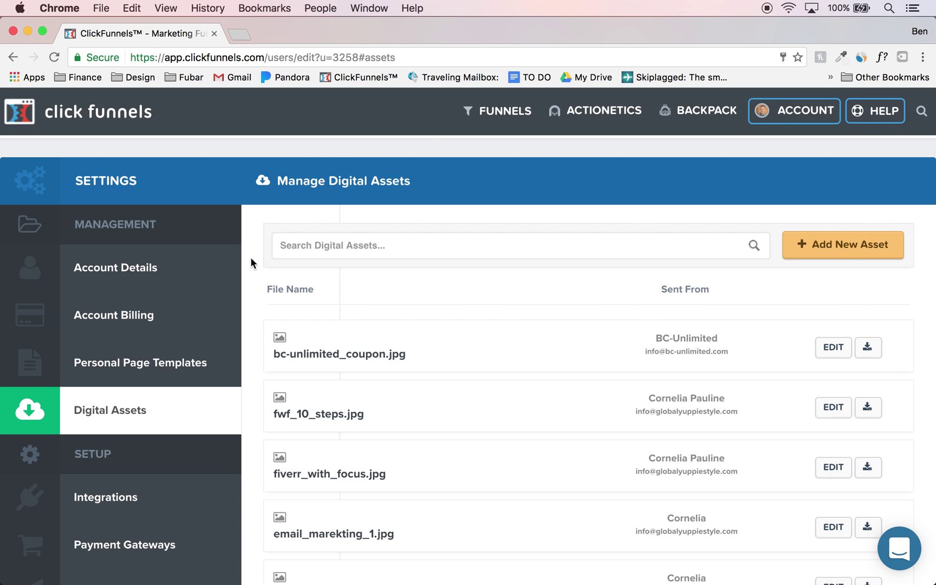
left_click(496, 112)
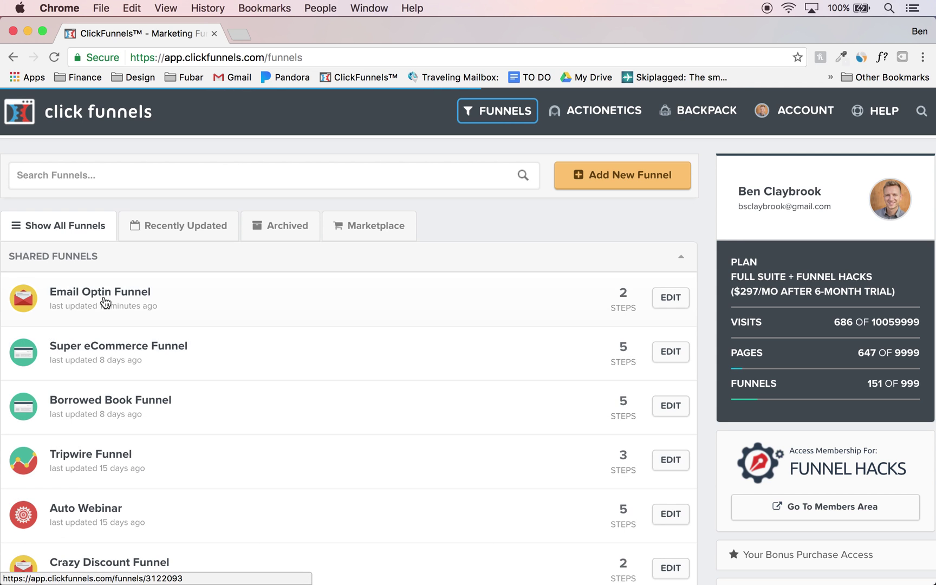
Open Email Optin Funnel from the funnel list.
left_click(111, 295)
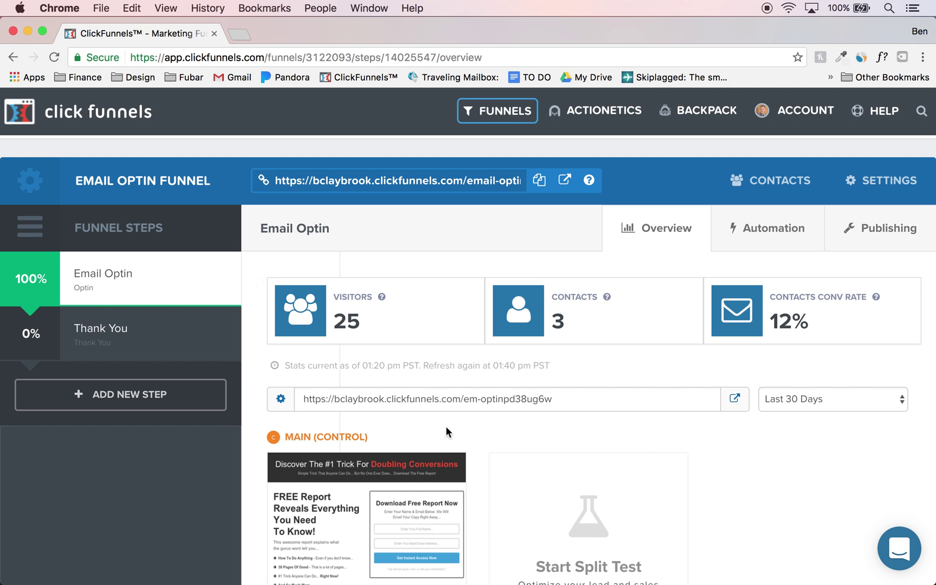
double_click(417, 402)
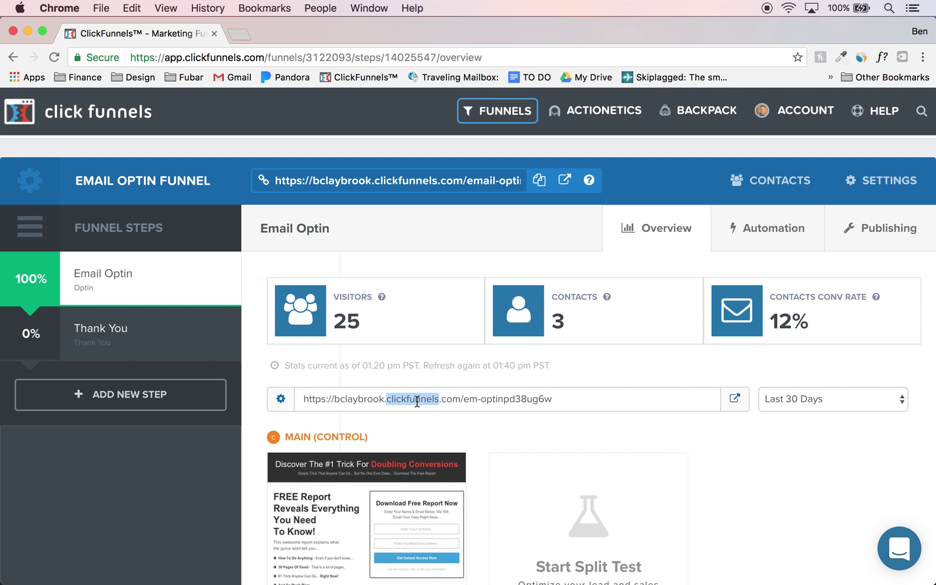
triple_click(418, 401)
key("super+c")
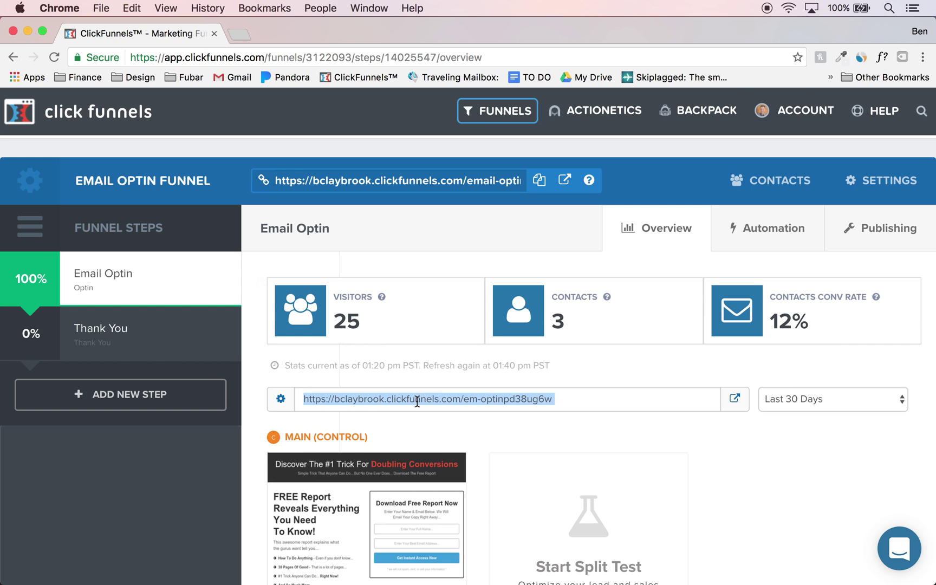
key("super+shift+n")
key("super+v")
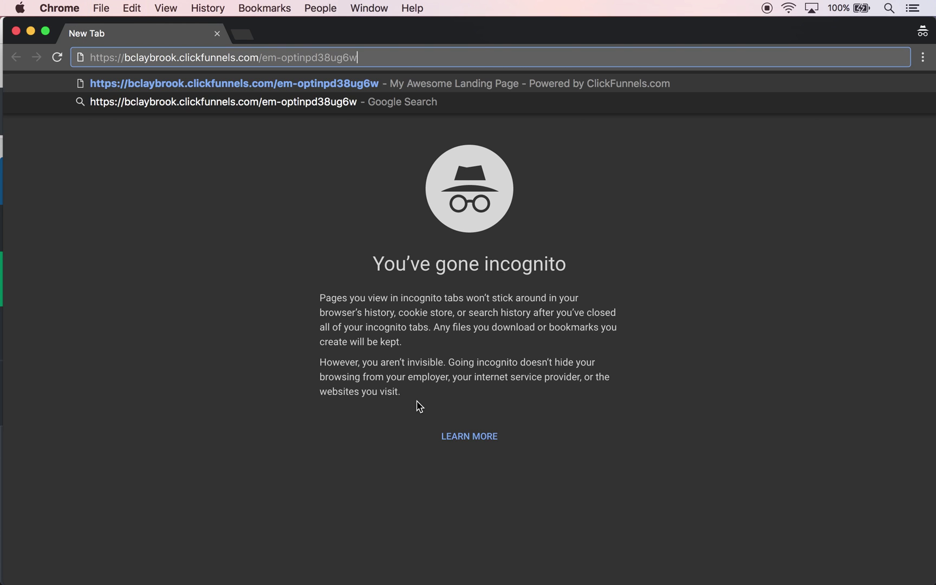
key("Return")
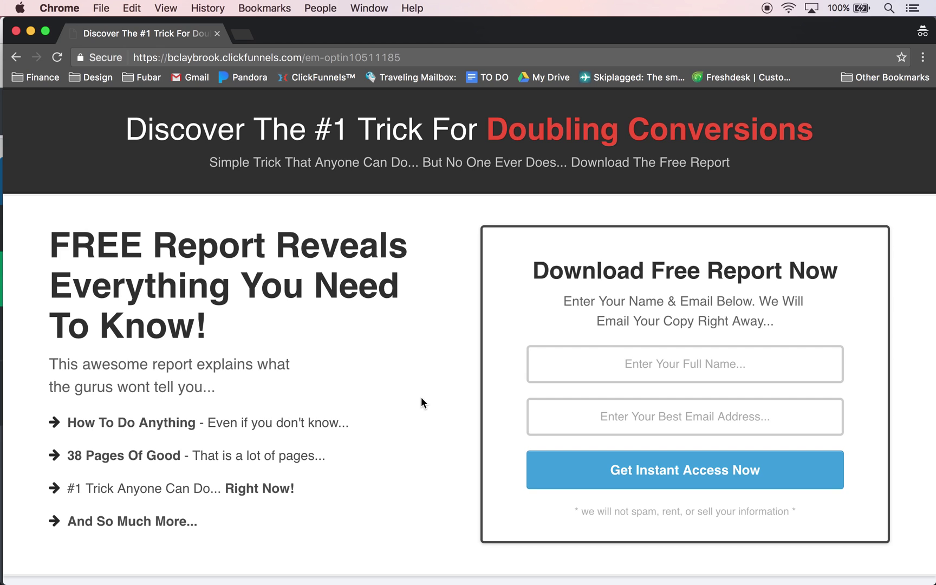
left_click(661, 366)
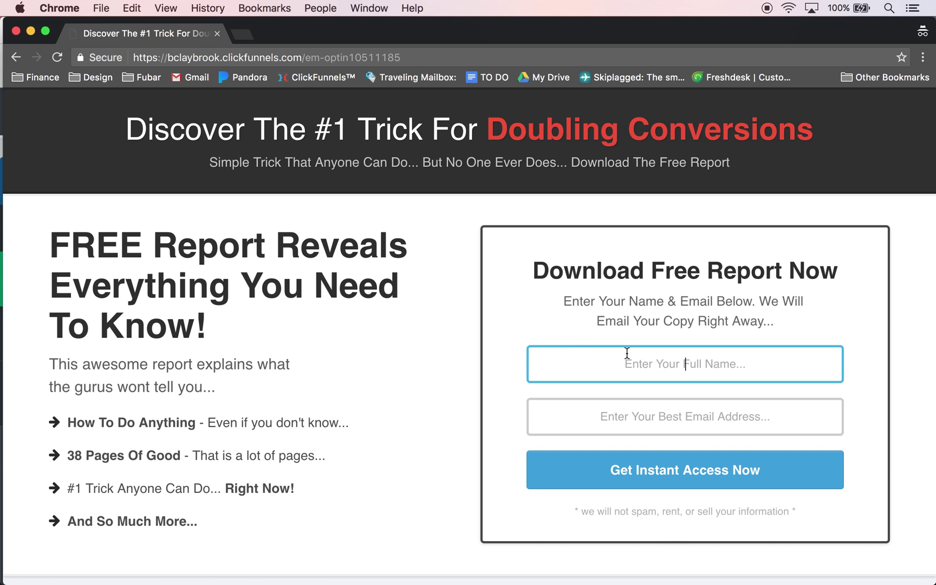
left_click(15, 31)
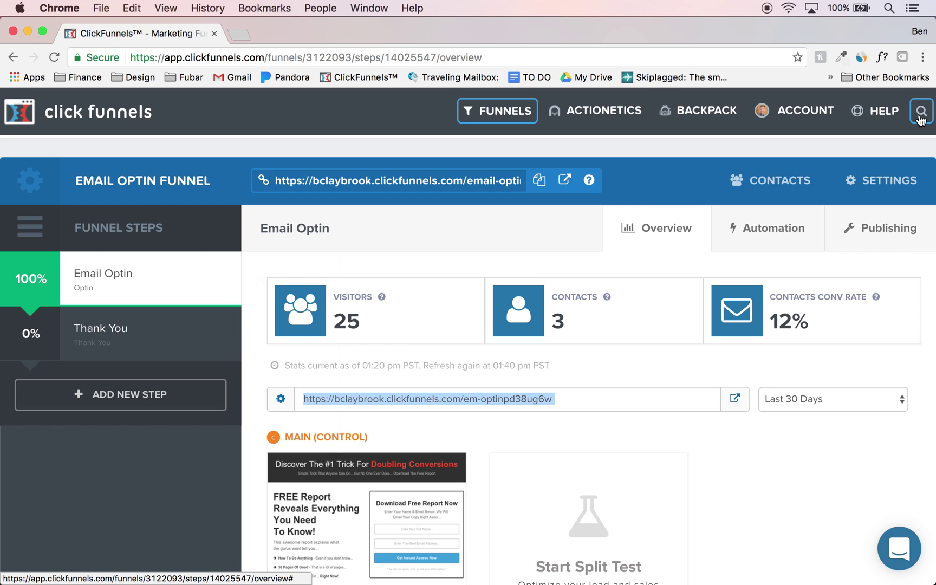
Search the Help Center docs for aweber, then mailchimp, then email.
mouse_move(880, 111)
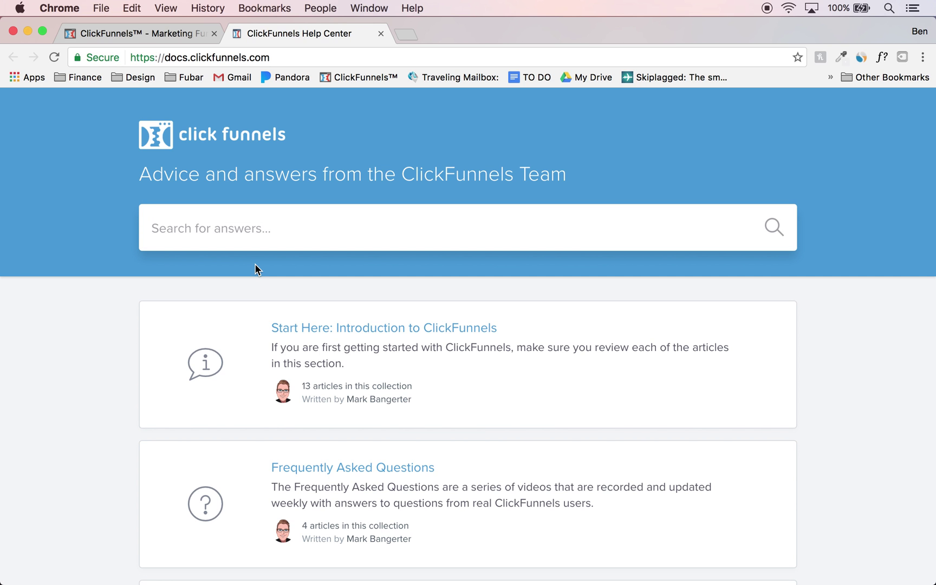
type("aweber")
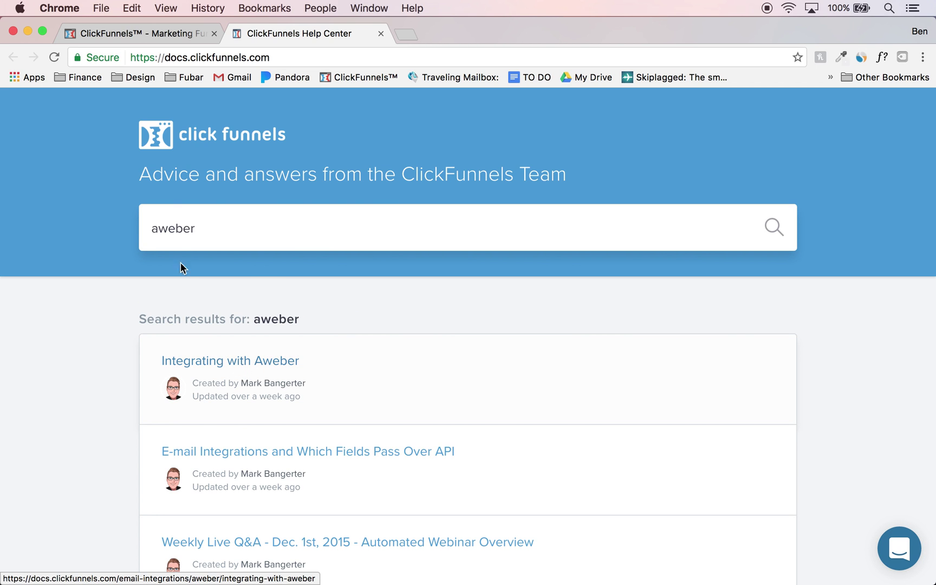
double_click(176, 228)
type("mail")
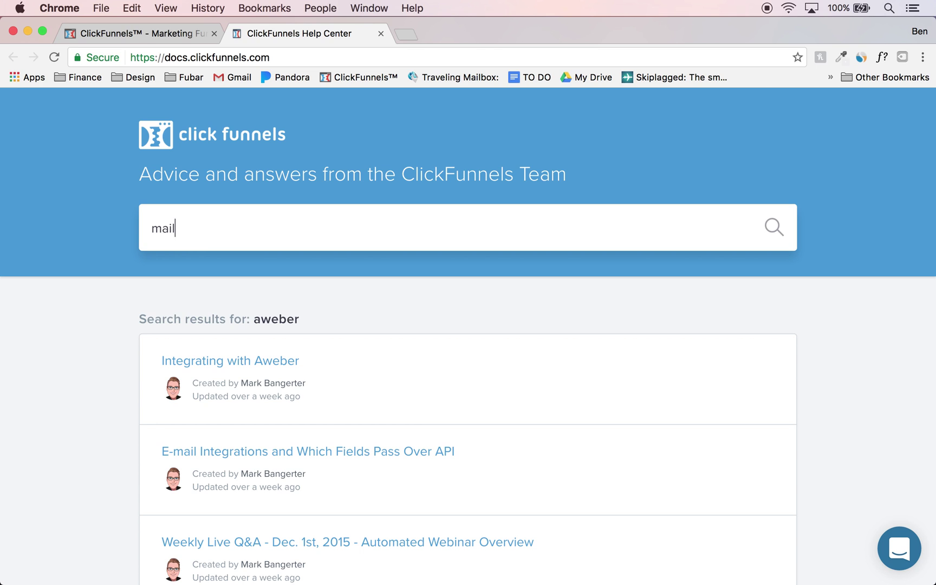
type("chimp")
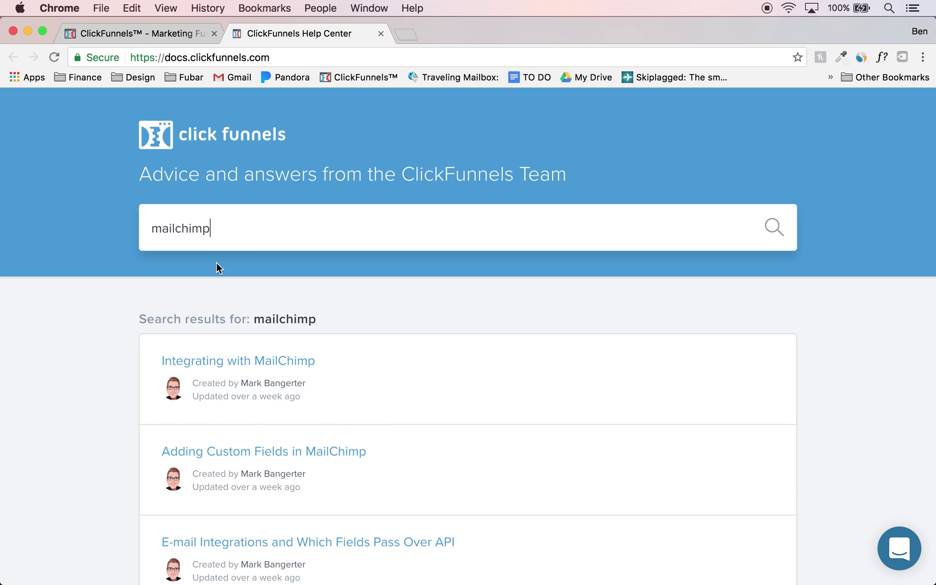
double_click(186, 226)
type("email")
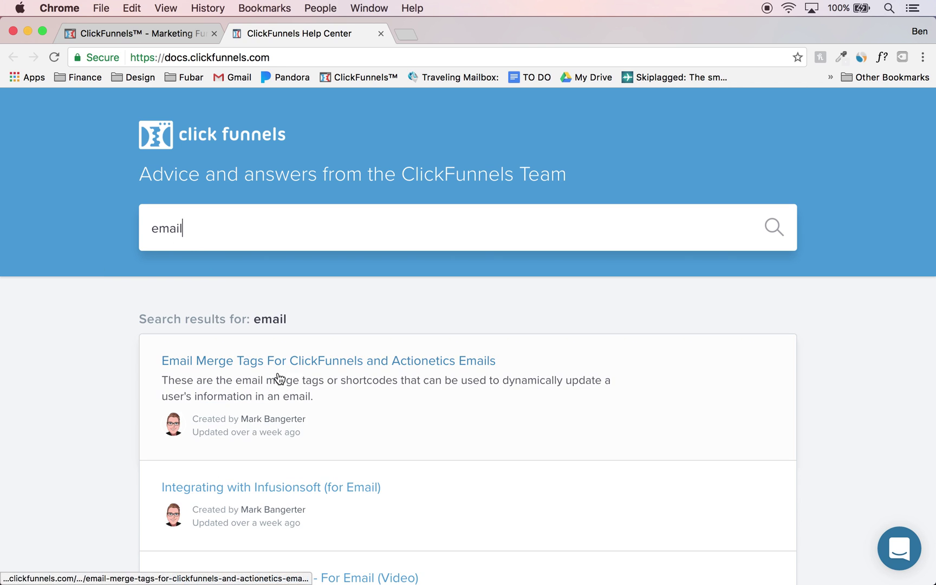
Open and close the support chat, then select the 'email' search term to replace it.
left_click(896, 546)
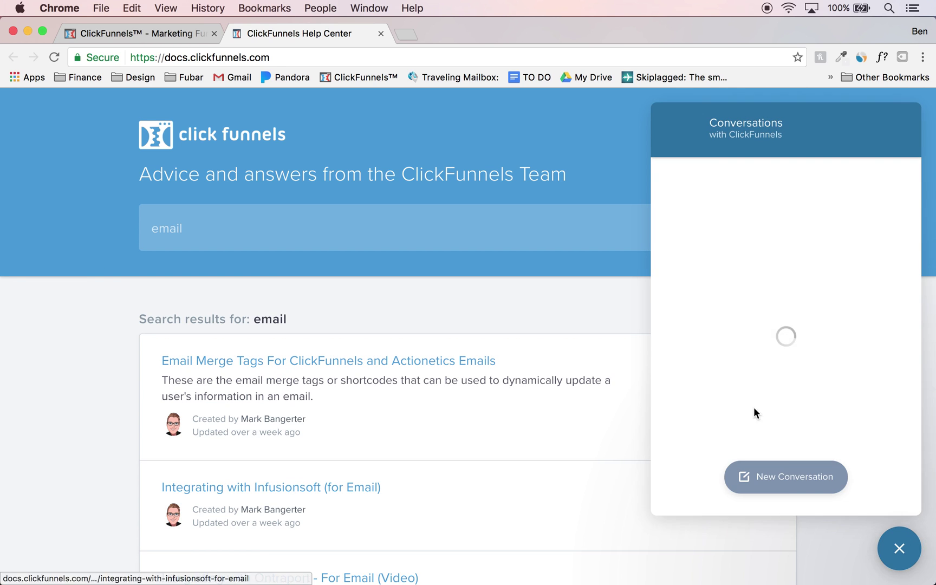
left_click(779, 472)
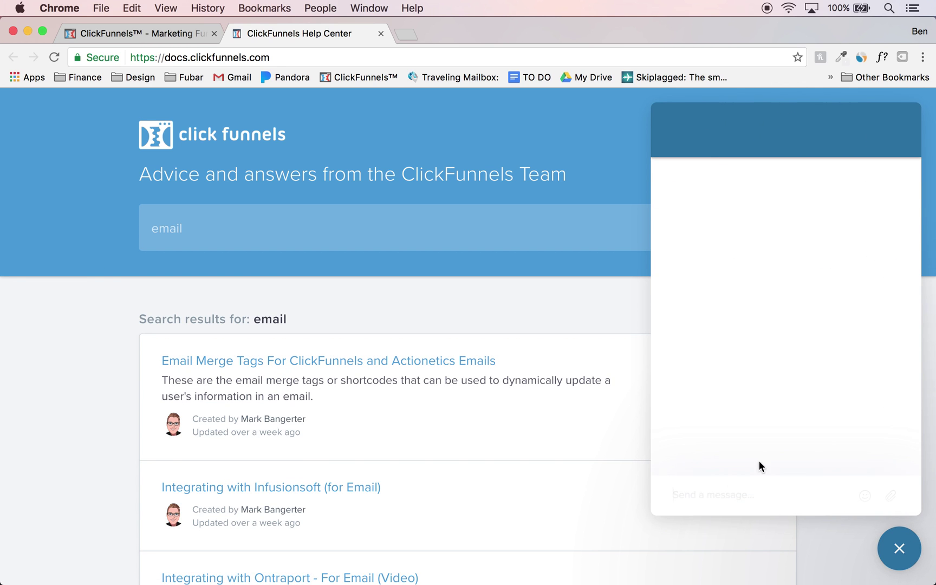
left_click(900, 547)
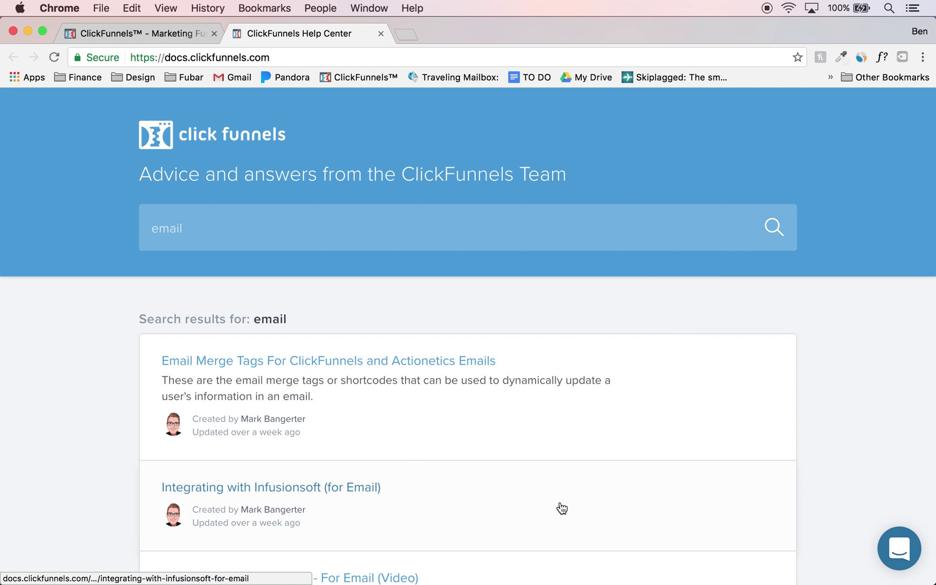
left_click(187, 220)
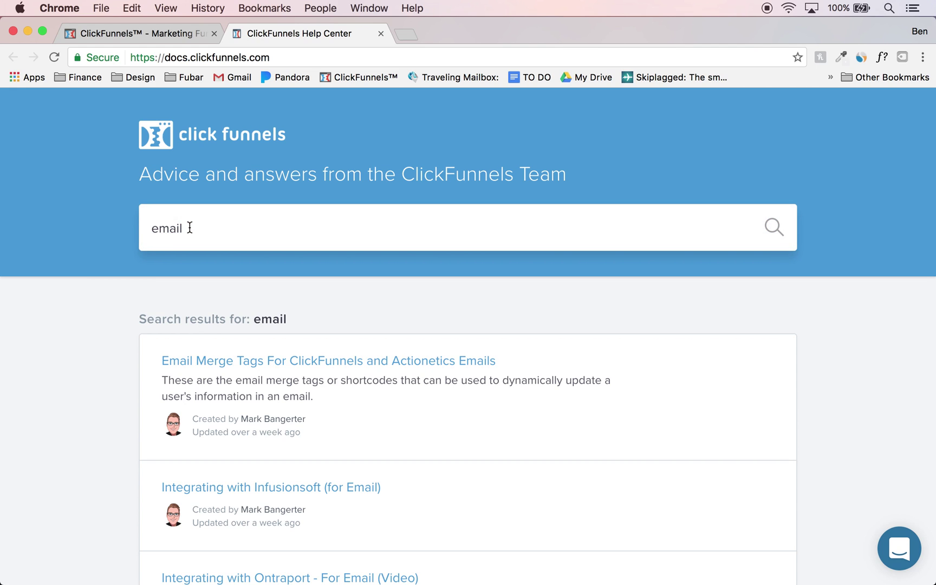
left_click_drag(186, 226, 146, 230)
Search the Help Center for 'domain' and look over the results.
type("domain")
key("Return")
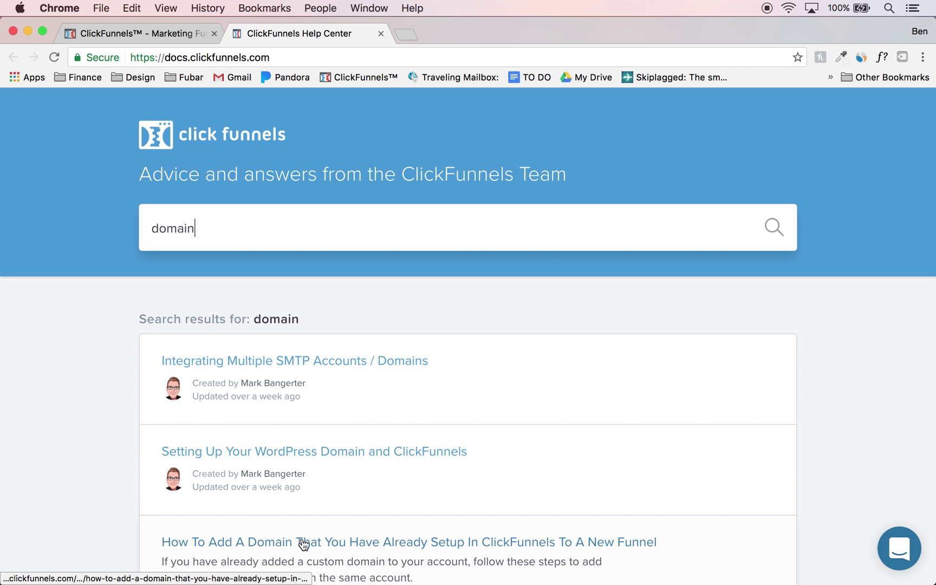
scroll(286, 549, "down", 3)
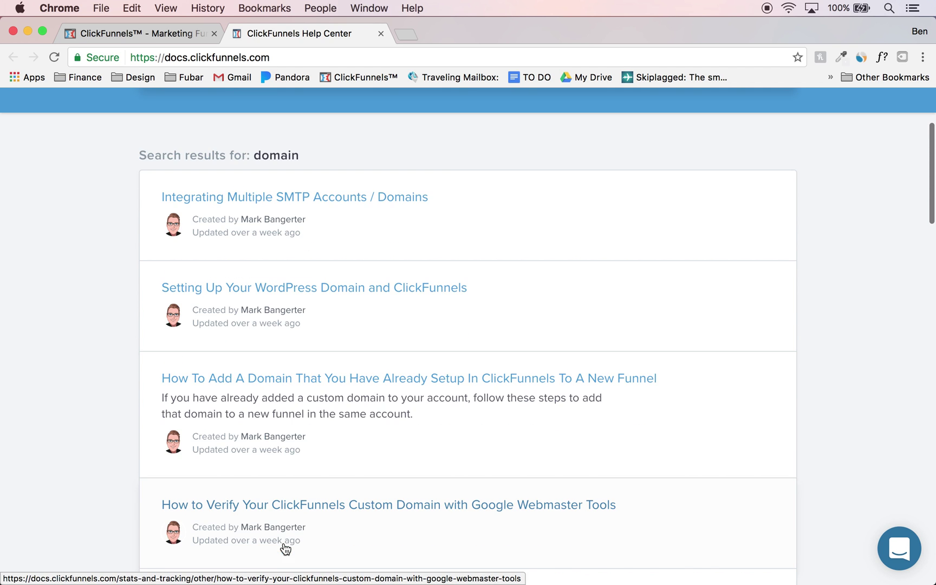
scroll(248, 420, "up", 3)
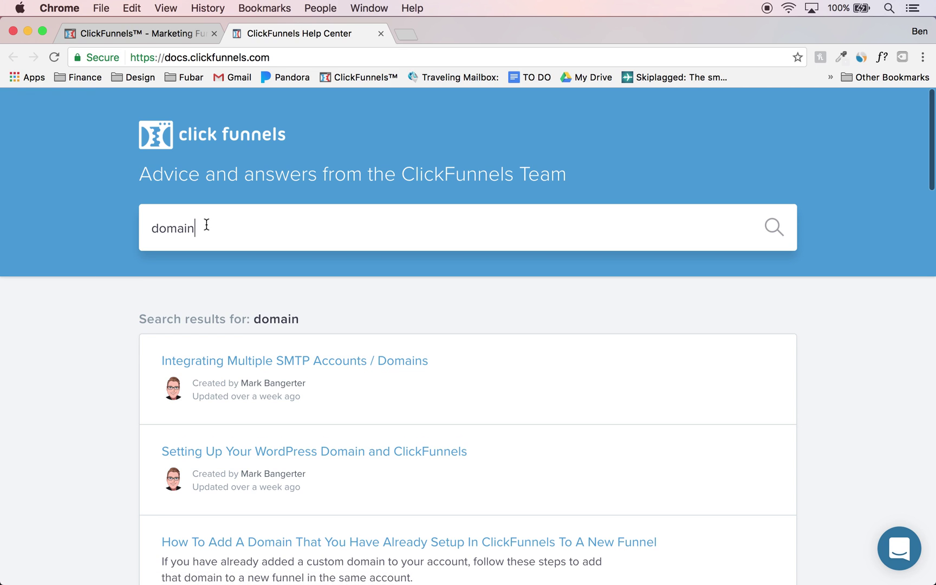
Refine the search to 'add domain', then close the Help Center tab.
left_click_drag(205, 224, 147, 224)
type("ad")
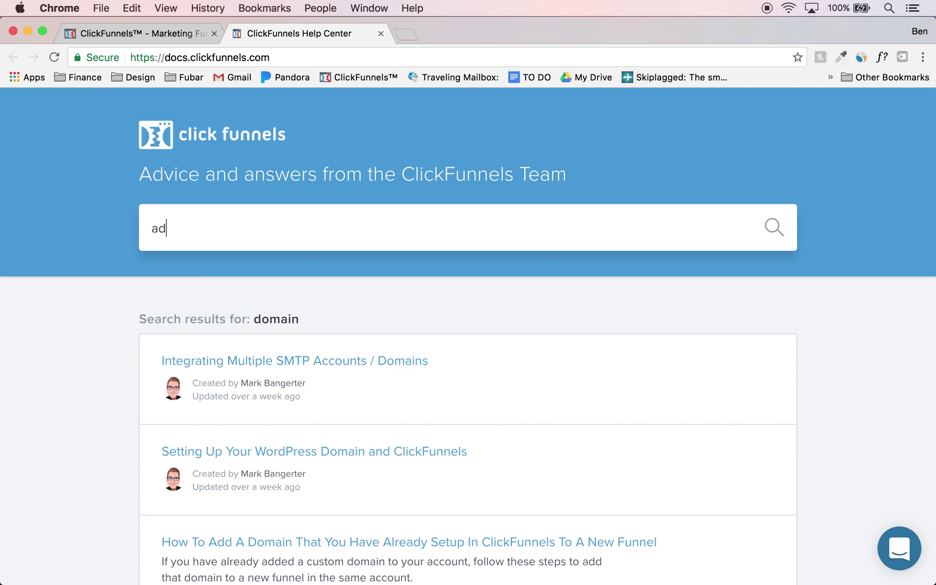
type("d domain")
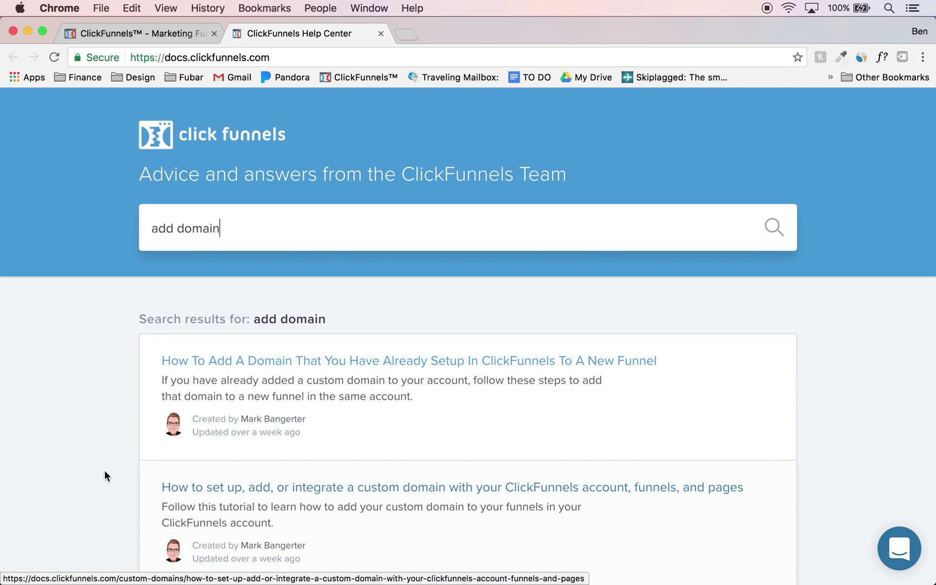
left_click(381, 33)
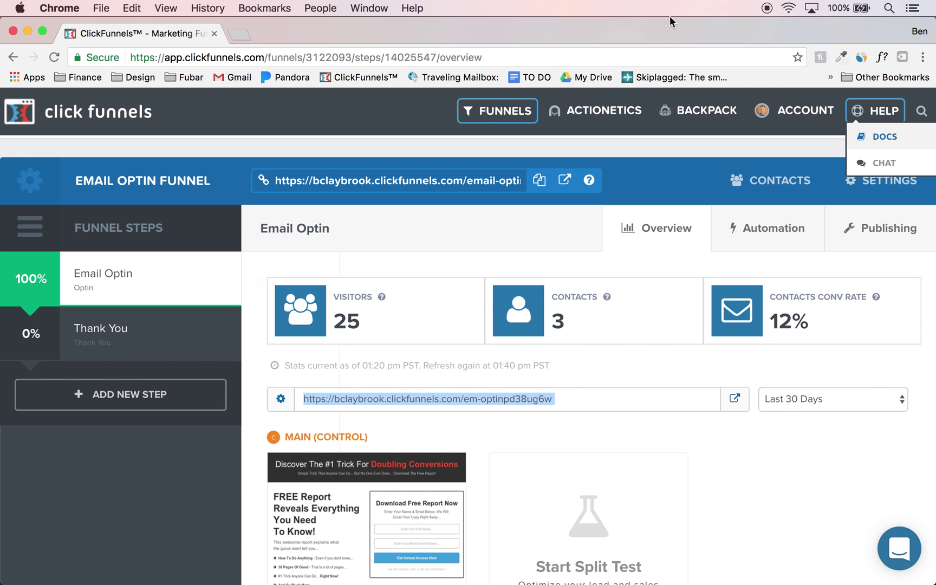